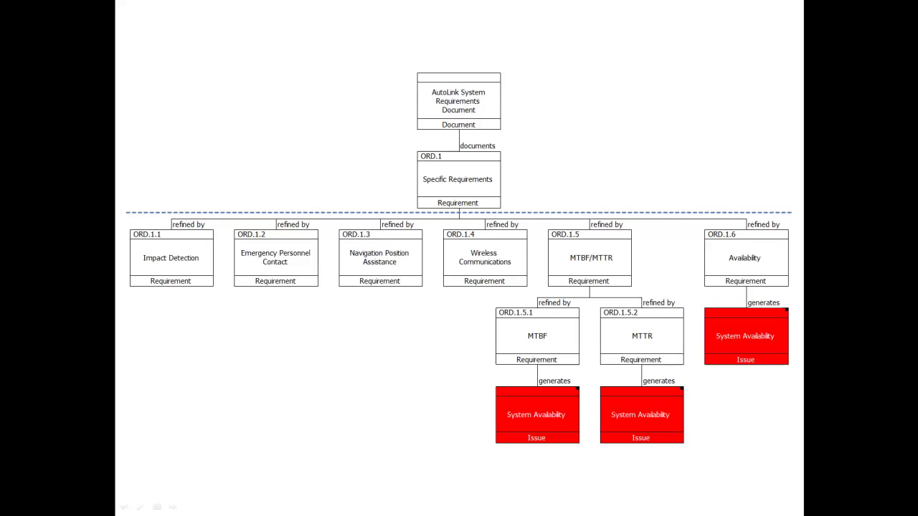
{"action": "key", "text": "Right"}
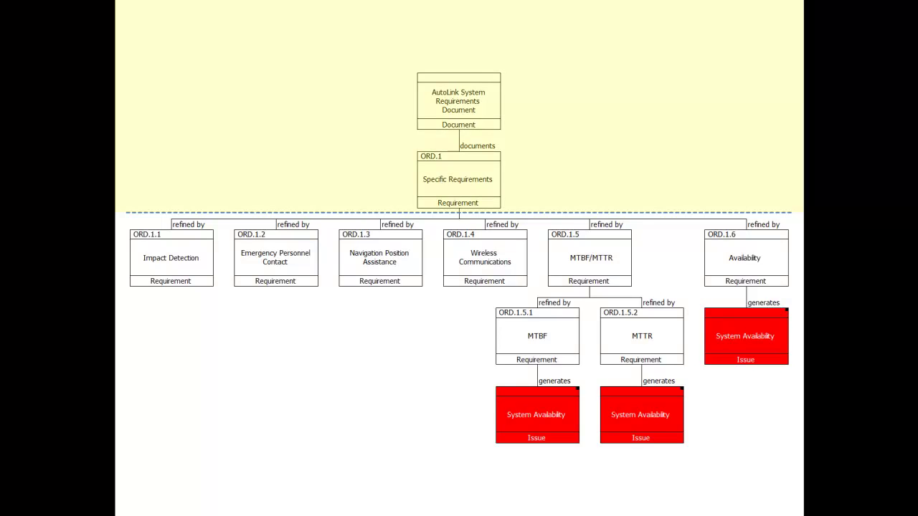
Step: Advance the slideshow to the requirements hierarchy slide, highlighting the ORD.1.x level
{"action": "key", "text": "Right"}
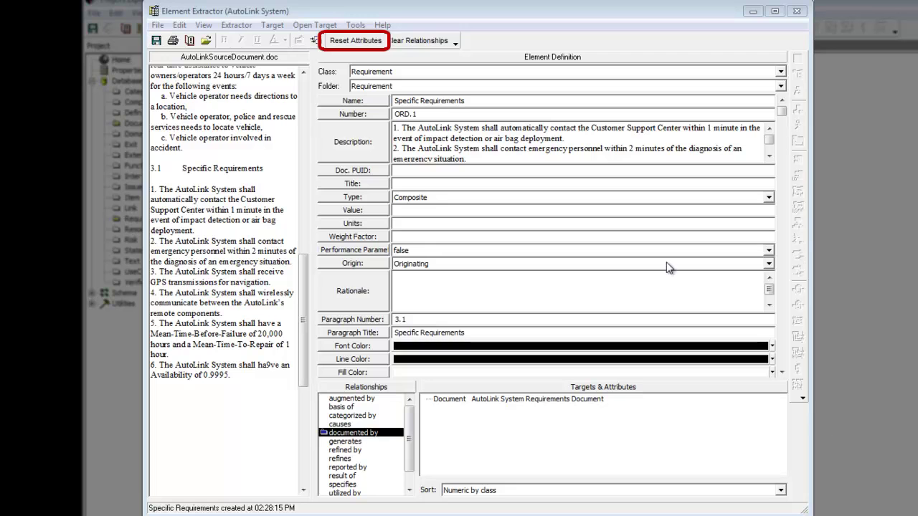
Step: Reset all attribute values and clear all relationships in the Element Extractor
{"action": "left_click", "coordinate": [372, 48]}
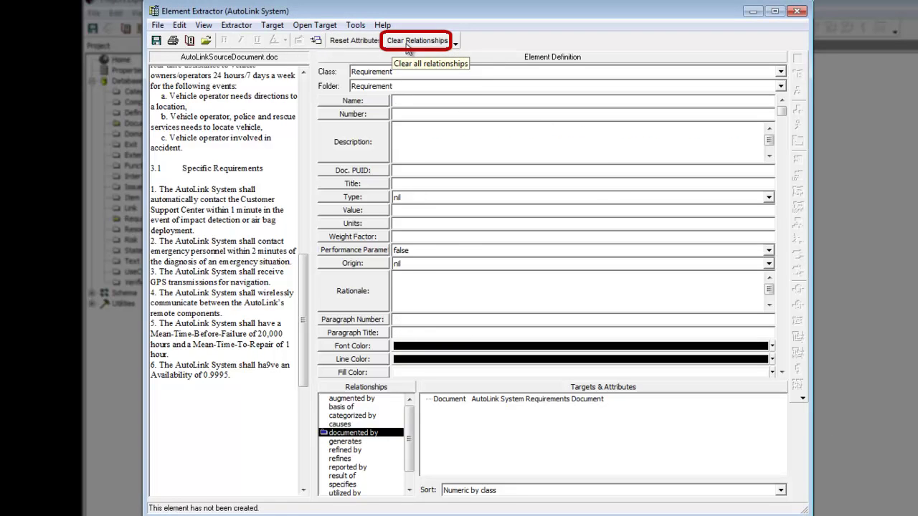
{"action": "left_click", "coordinate": [405, 44]}
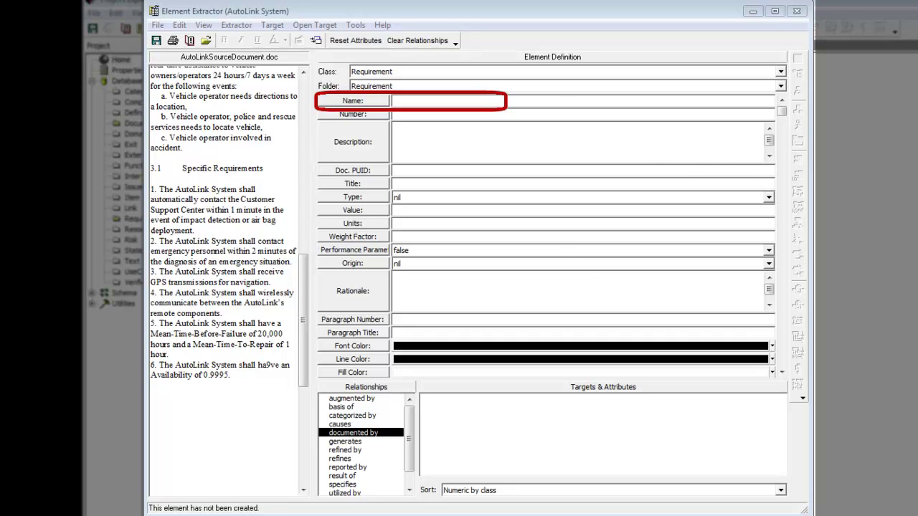
Step: Name the new requirement 'Impact Detection' with number ORD.1.1
{"action": "left_click", "coordinate": [429, 99]}
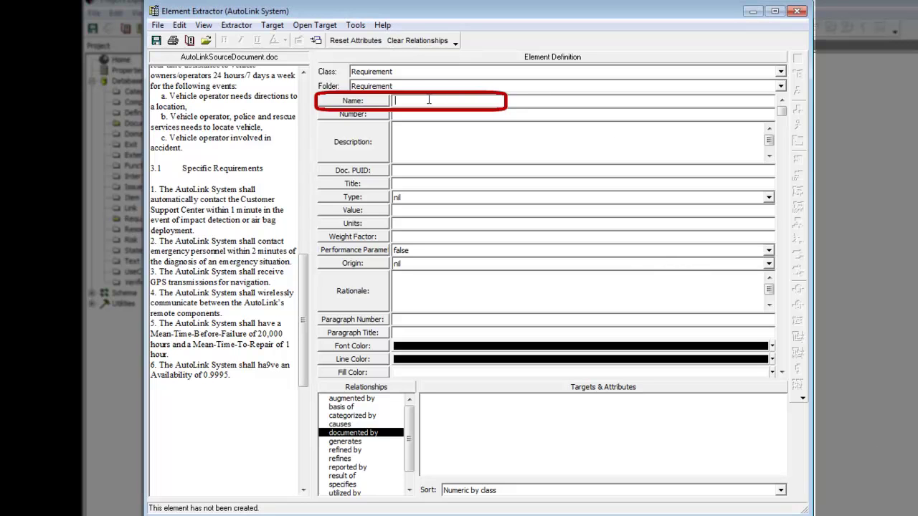
{"action": "type", "text": "Impact "}
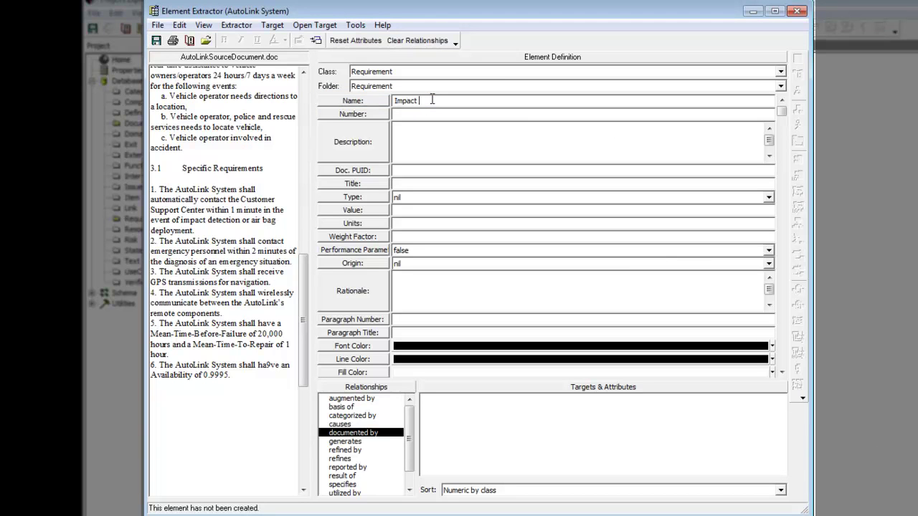
{"action": "type", "text": "Detection"}
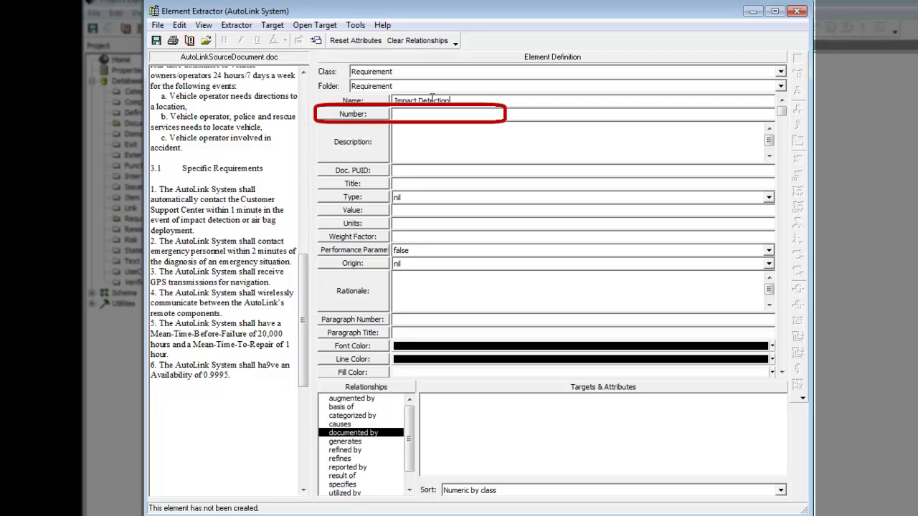
{"action": "key", "text": "Tab"}
{"action": "type", "text": "ORD>"}
{"action": "key", "text": "BackSpace"}
{"action": "type", "text": ".1.1"}
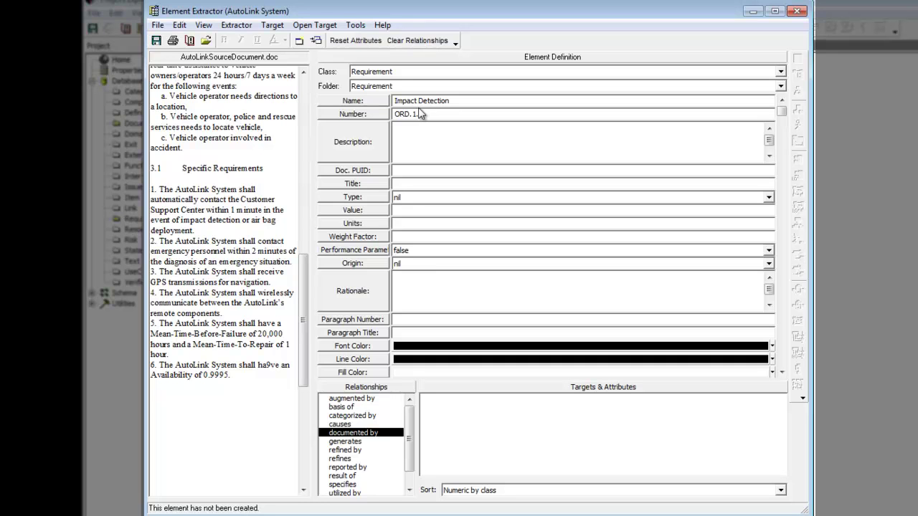
Step: Use requirement 1's text as the description, set origin Originating, paragraph 3.1 'Specific Requirements'
{"action": "mouse_move", "coordinate": [154, 190]}
{"action": "left_mouse_down"}
{"action": "mouse_move", "coordinate": [188, 210]}
{"action": "mouse_move", "coordinate": [197, 229]}
{"action": "left_mouse_up"}
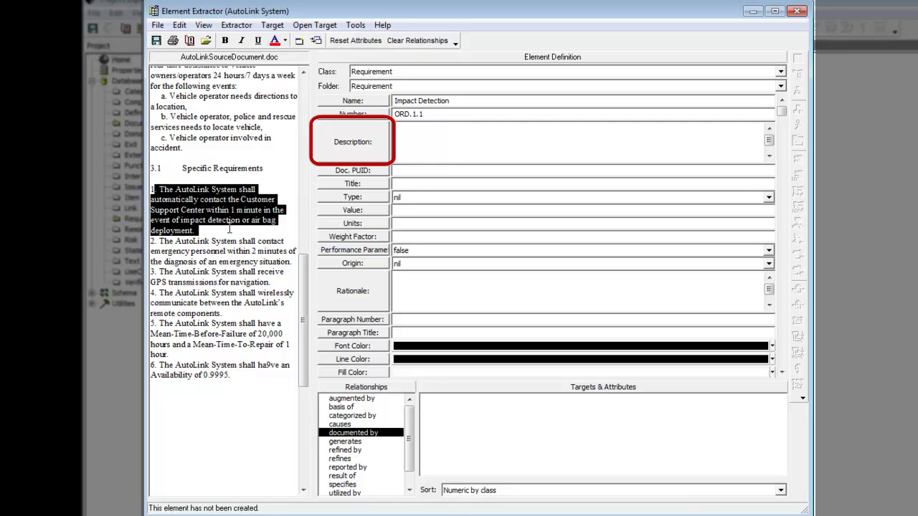
{"action": "left_click", "coordinate": [345, 151]}
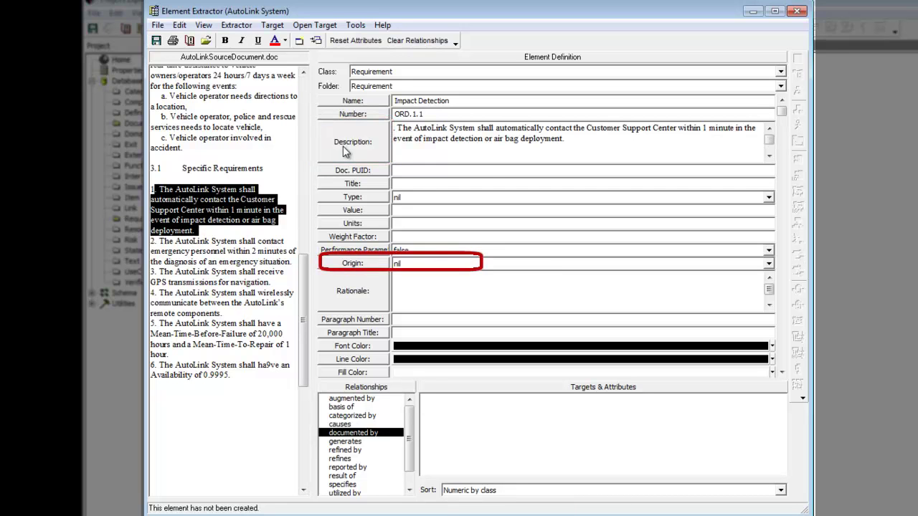
{"action": "left_click", "coordinate": [418, 263]}
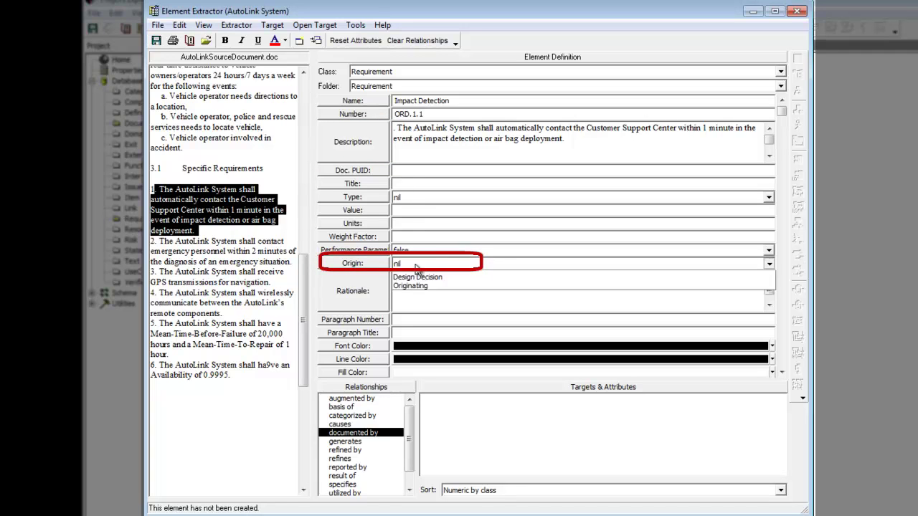
{"action": "left_click", "coordinate": [414, 302]}
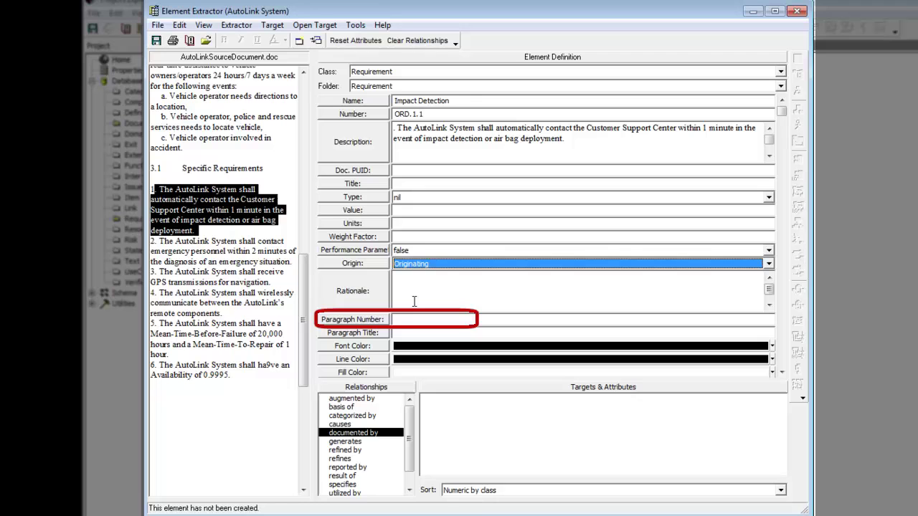
{"action": "left_click", "coordinate": [414, 319]}
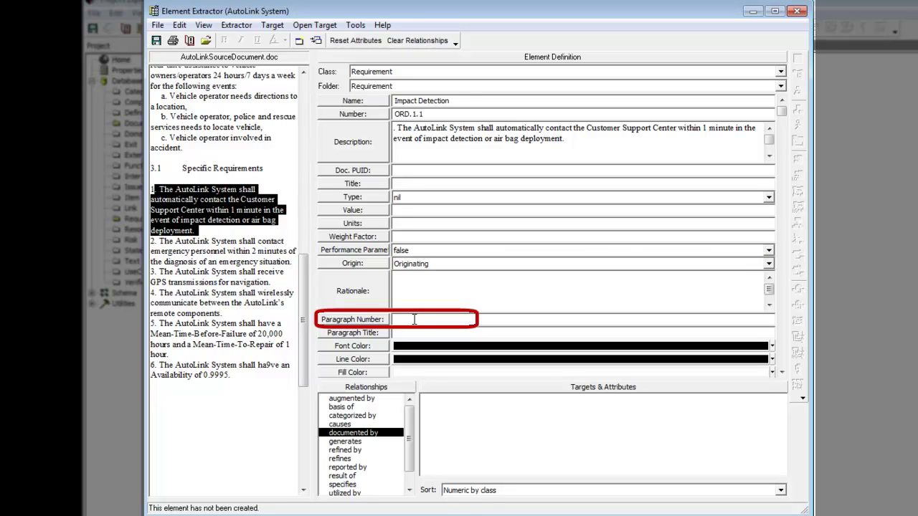
{"action": "type", "text": "3.1"}
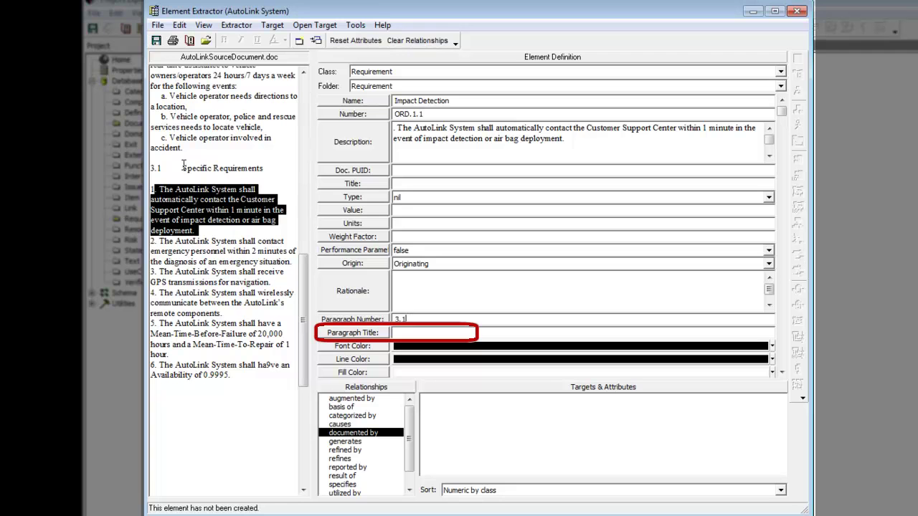
{"action": "mouse_move", "coordinate": [183, 168]}
{"action": "left_mouse_down"}
{"action": "mouse_move", "coordinate": [262, 171]}
{"action": "mouse_move", "coordinate": [329, 255]}
{"action": "mouse_move", "coordinate": [371, 335]}
{"action": "left_mouse_up"}
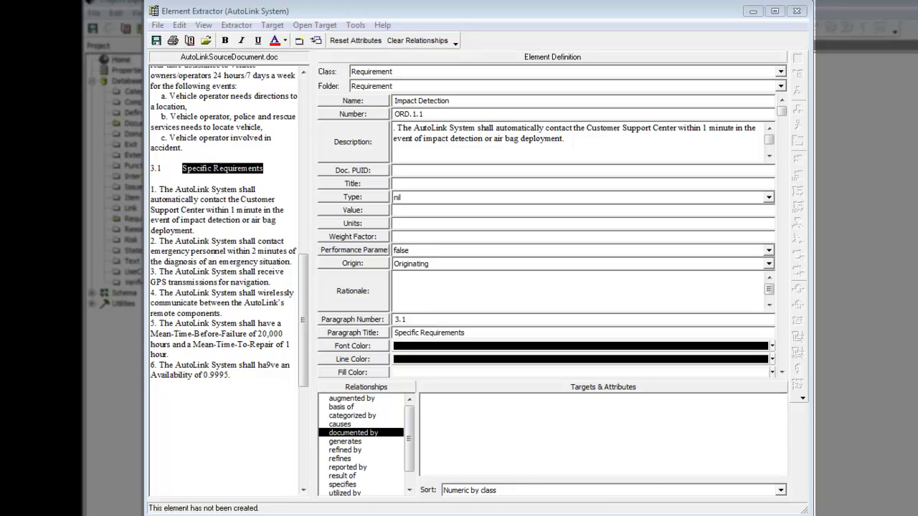
Step: Add a refines relationship from Impact Detection to ORD.1 Specific Requirements
{"action": "scroll", "coordinate": [406, 430], "scroll_direction": "down", "scroll_amount": 1}
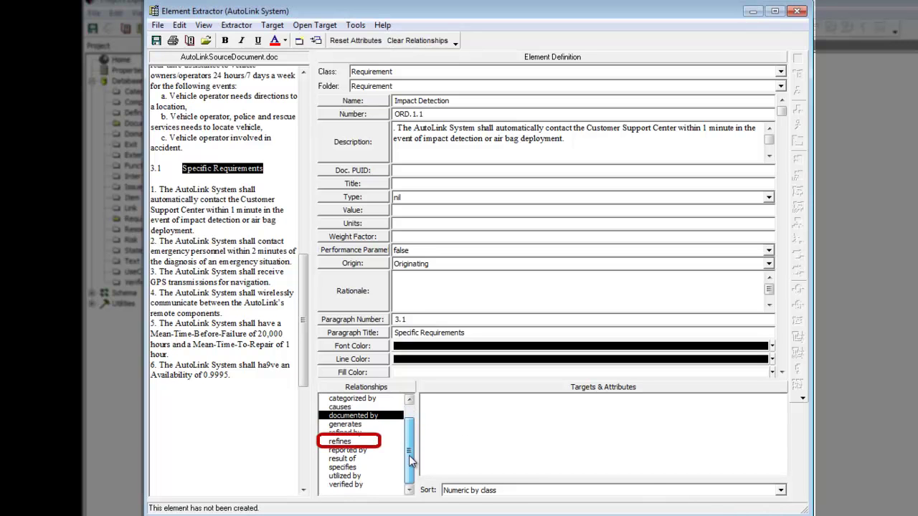
{"action": "double_click", "coordinate": [350, 443]}
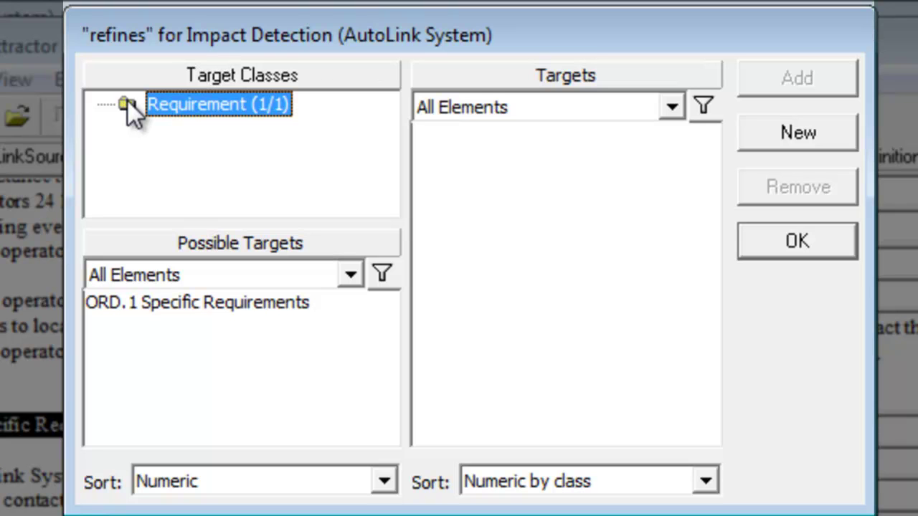
{"action": "double_click", "coordinate": [183, 307]}
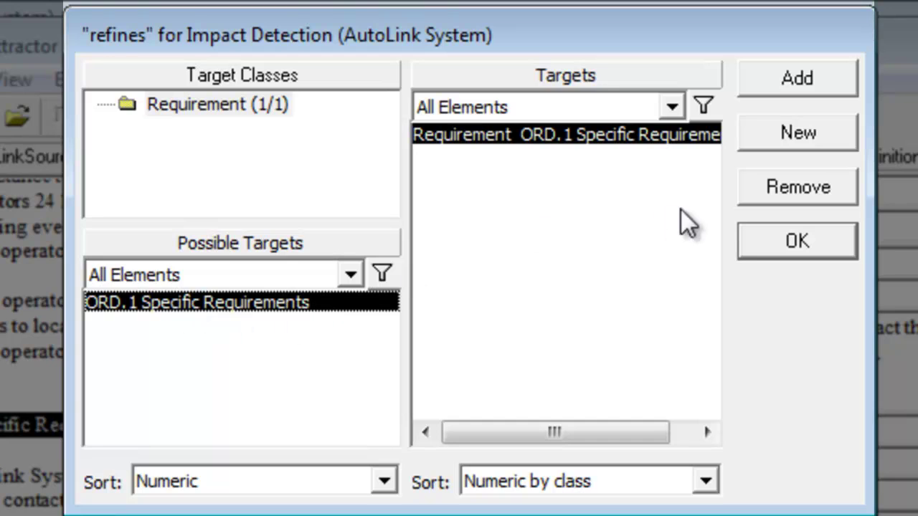
{"action": "left_click", "coordinate": [774, 244]}
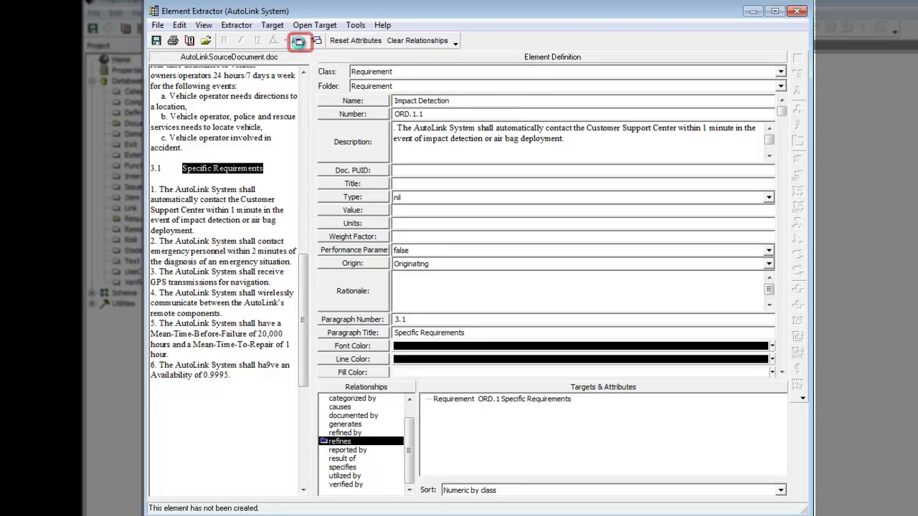
Step: Create the Impact Detection requirement in the repository
{"action": "left_click", "coordinate": [298, 42]}
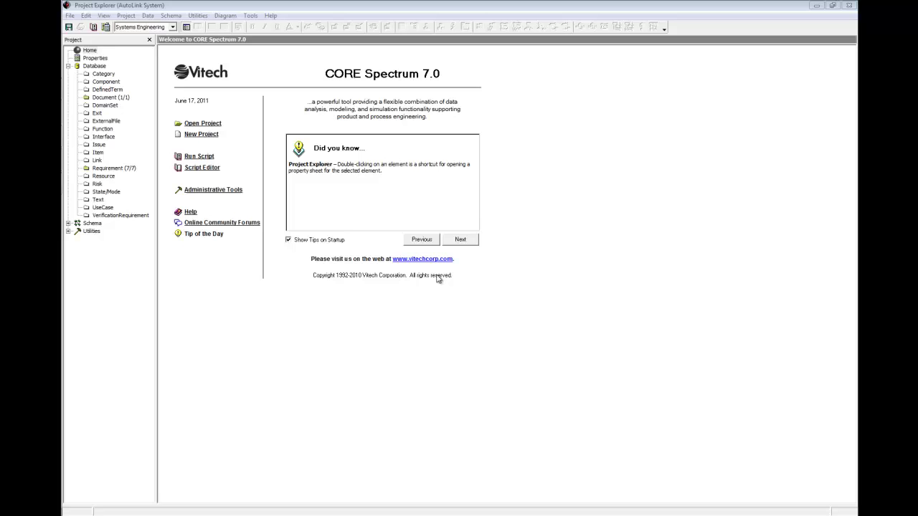
Step: Close the extractor and show the Requirement class as a table
{"action": "left_click", "coordinate": [591, 13]}
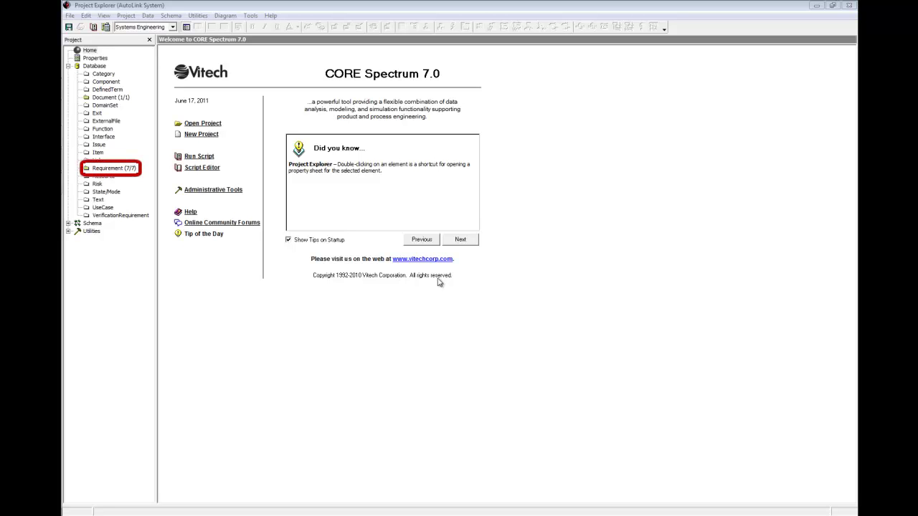
{"action": "left_click", "coordinate": [117, 169]}
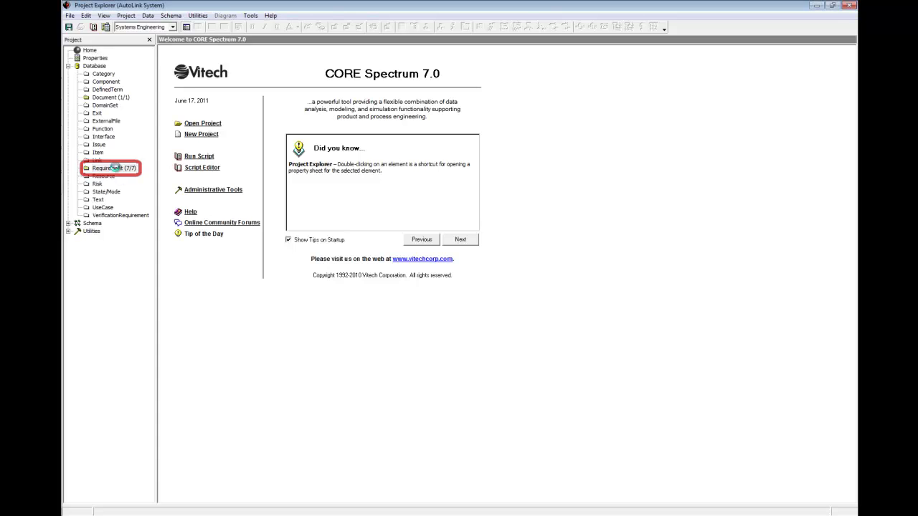
{"action": "left_click", "coordinate": [224, 27]}
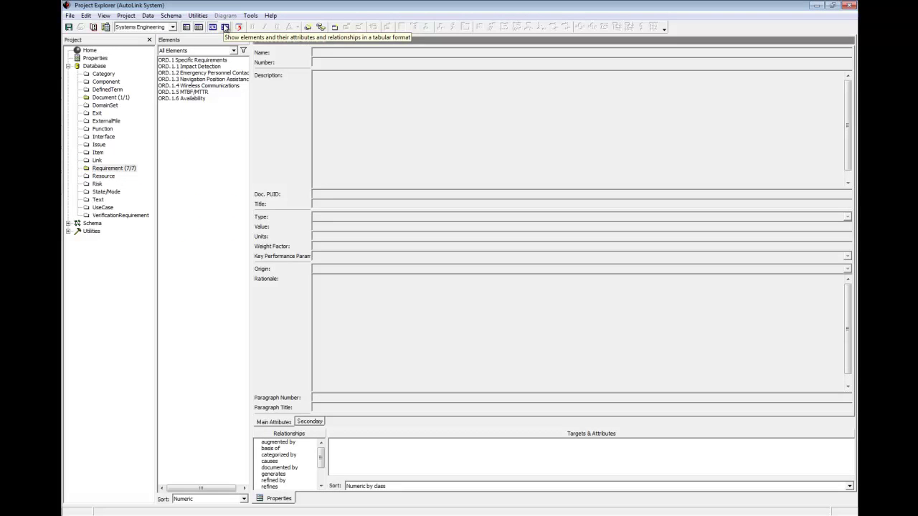
{"action": "left_click", "coordinate": [225, 27]}
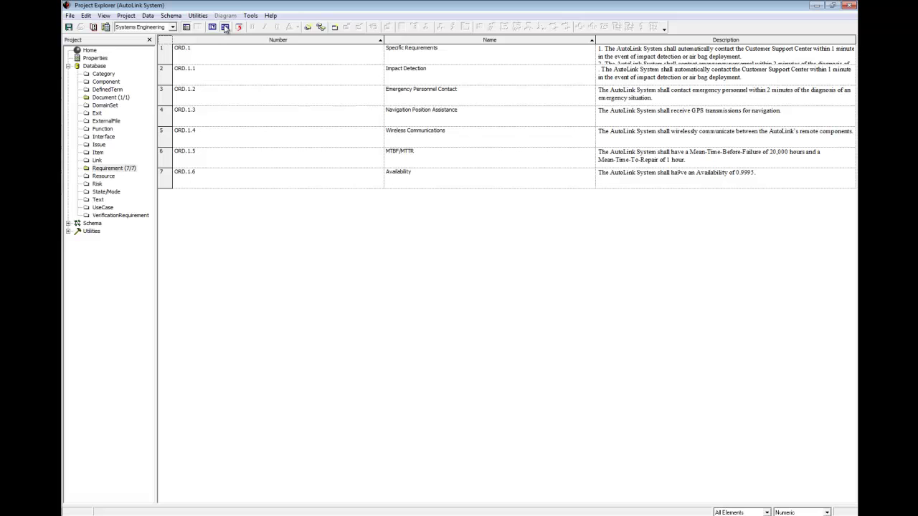
Step: Add the Type attribute as a column in the requirements table
{"action": "right_click", "coordinate": [223, 98]}
{"action": "left_click", "coordinate": [272, 272]}
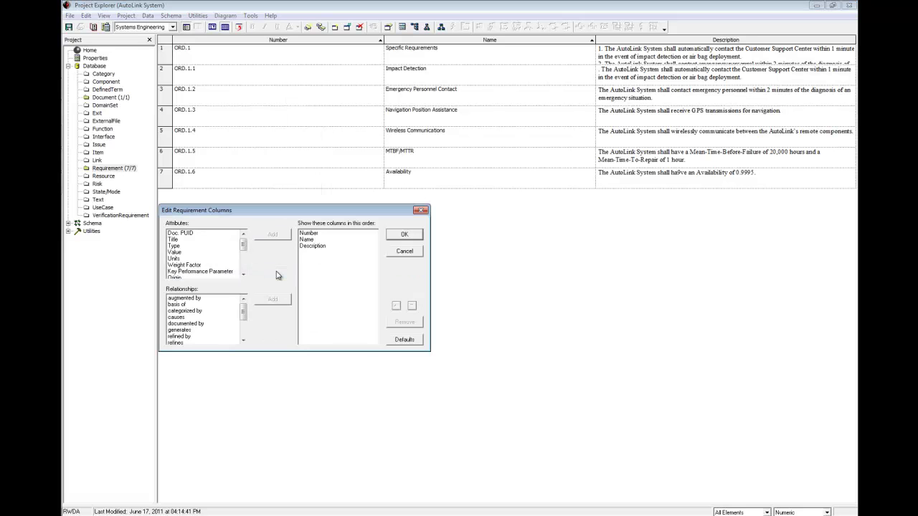
{"action": "left_click", "coordinate": [181, 246]}
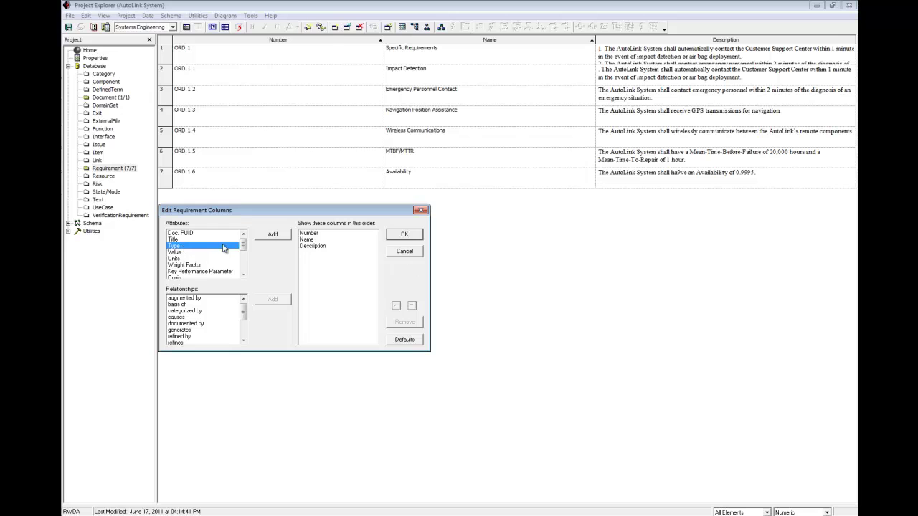
{"action": "left_click", "coordinate": [273, 235]}
{"action": "left_click", "coordinate": [404, 234]}
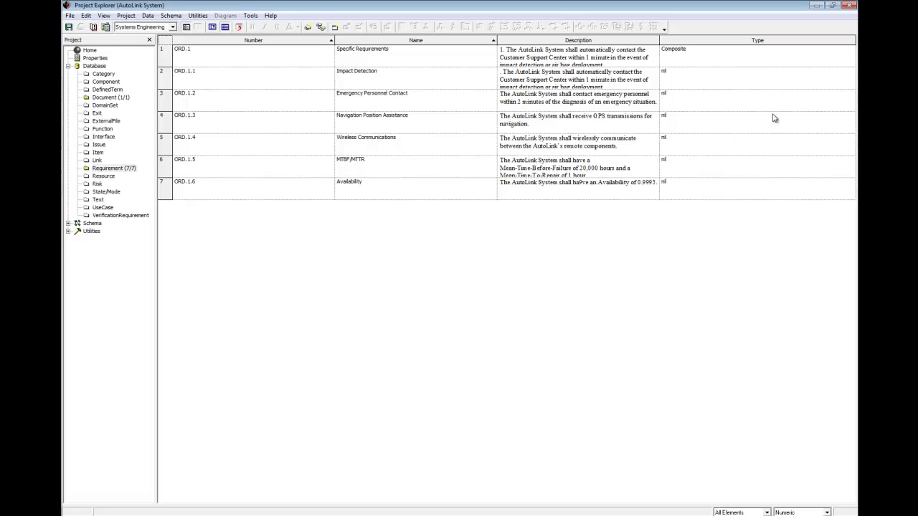
Step: Set Impact Detection's Type to Performance
{"action": "left_click", "coordinate": [852, 80]}
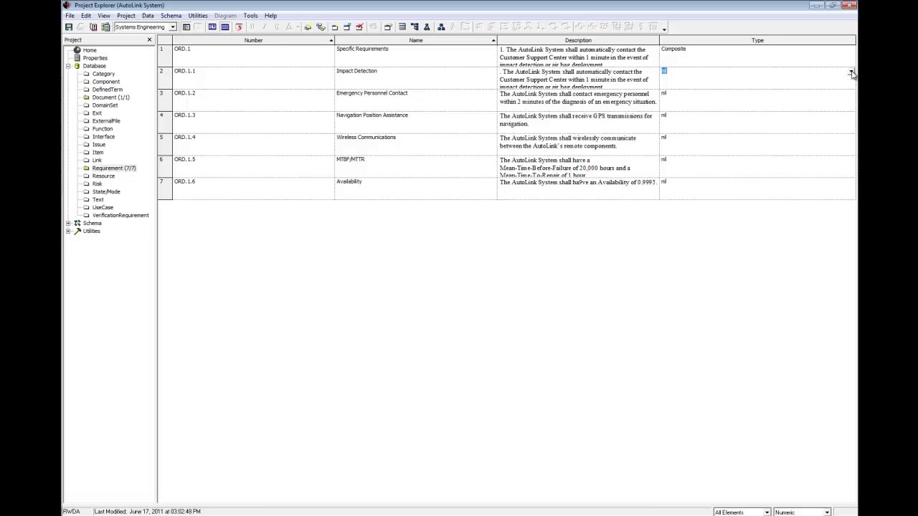
{"action": "left_click", "coordinate": [851, 71]}
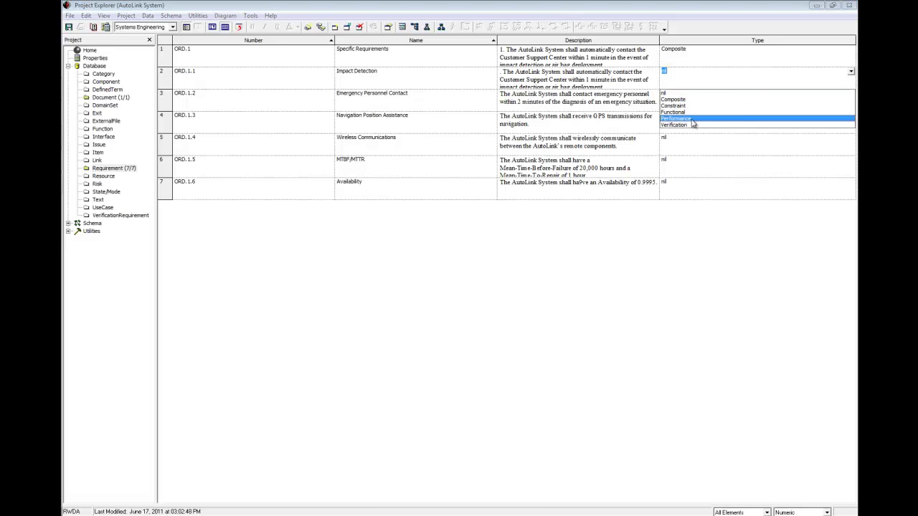
{"action": "left_click", "coordinate": [693, 119]}
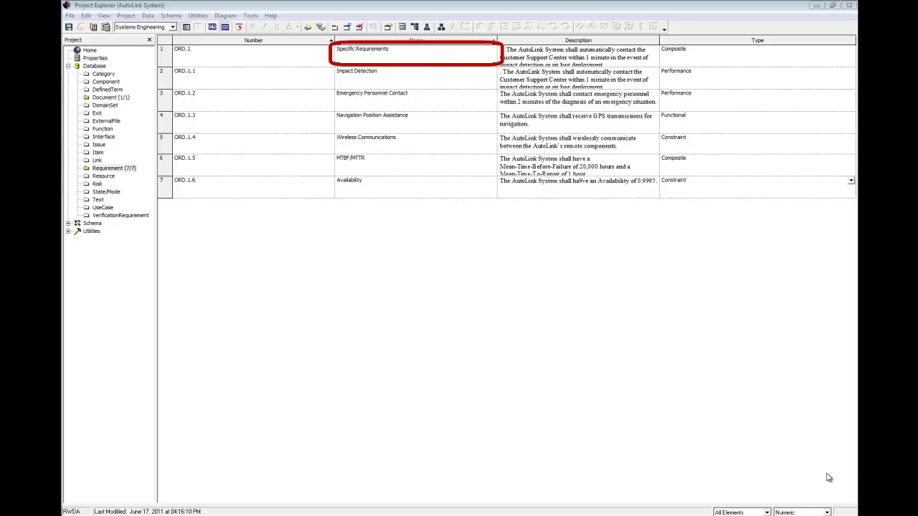
Step: Open a maximized requirements diagram for Specific Requirements
{"action": "left_click", "coordinate": [357, 59]}
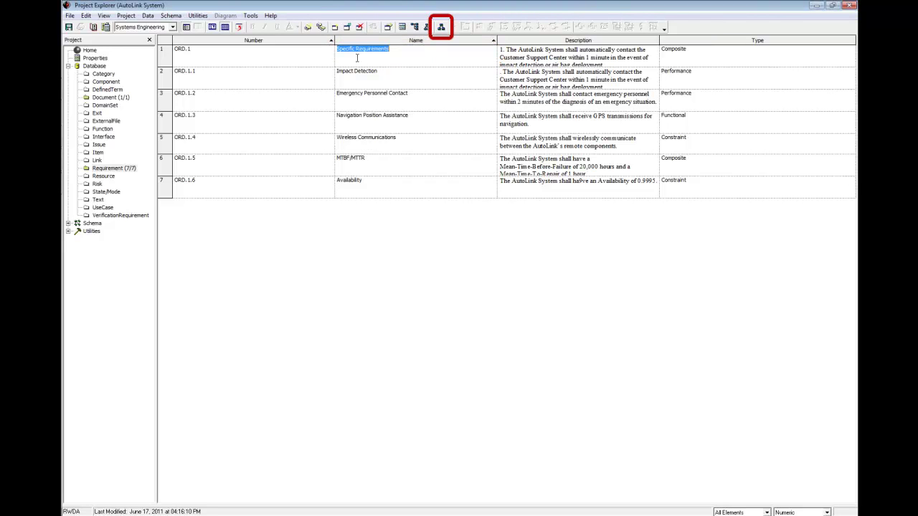
{"action": "left_click", "coordinate": [441, 28]}
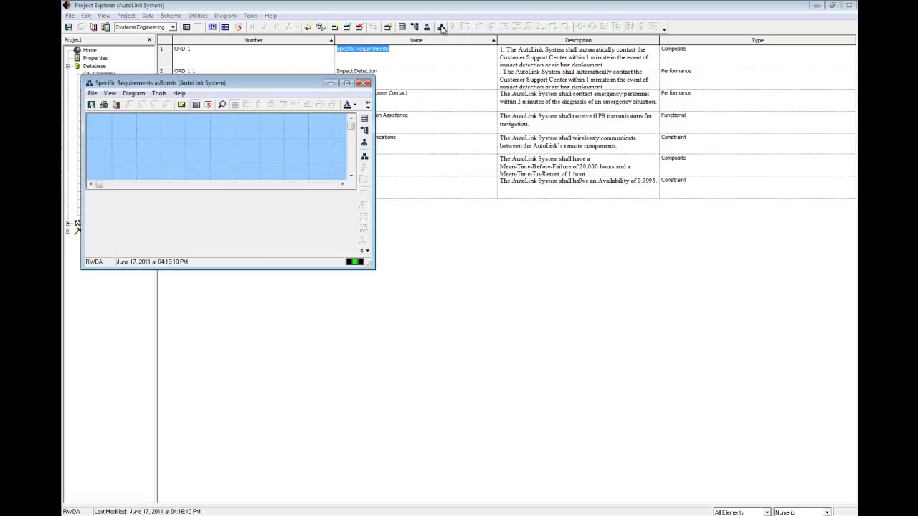
{"action": "left_click", "coordinate": [347, 83]}
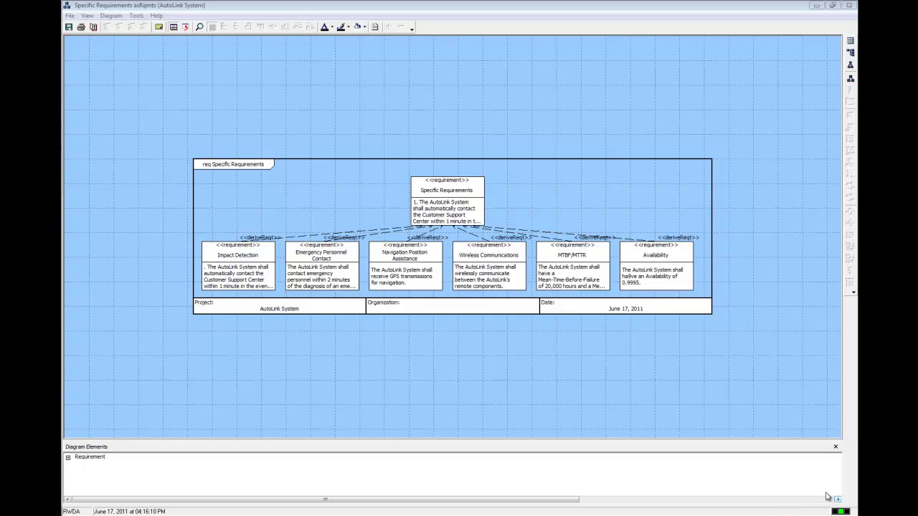
Step: Enlarge the Impact Detection and Emergency Personnel Contact boxes to show their full descriptions
{"action": "left_click", "coordinate": [248, 281]}
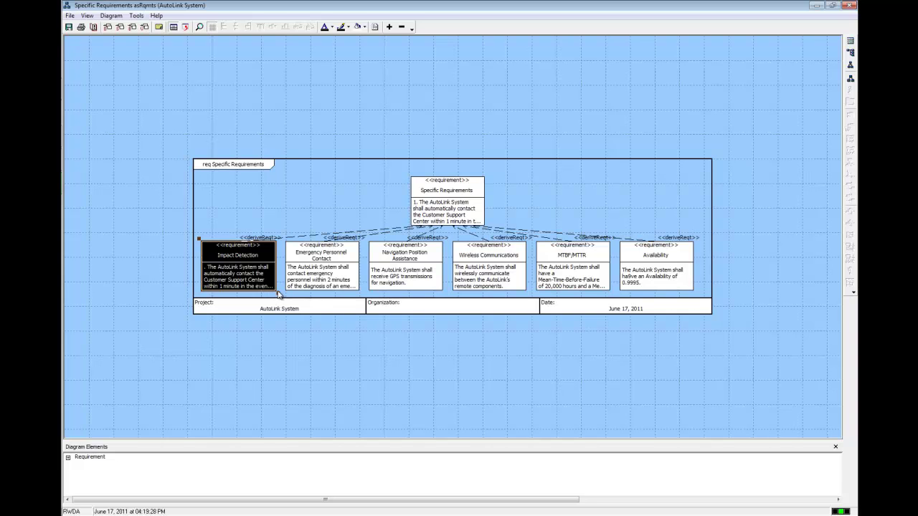
{"action": "left_click_drag", "start_coordinate": [277, 291], "coordinate": [289, 310]}
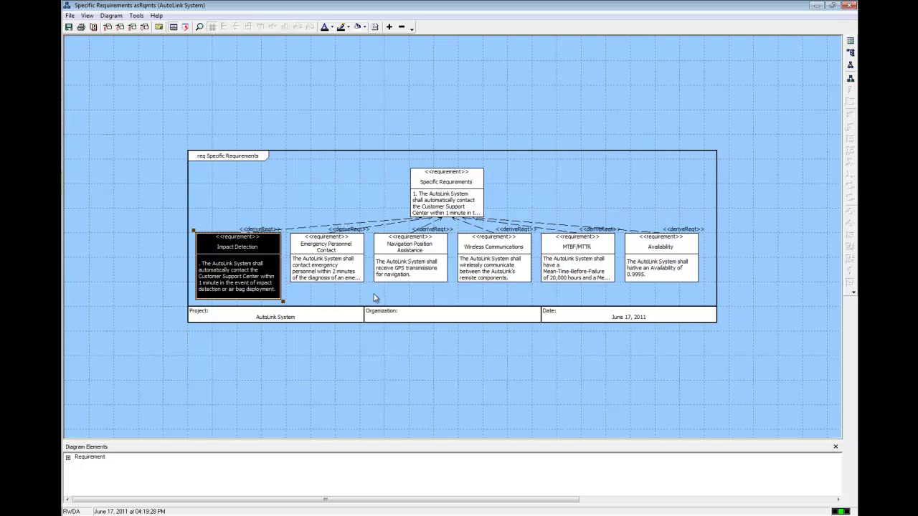
{"action": "left_click", "coordinate": [350, 265]}
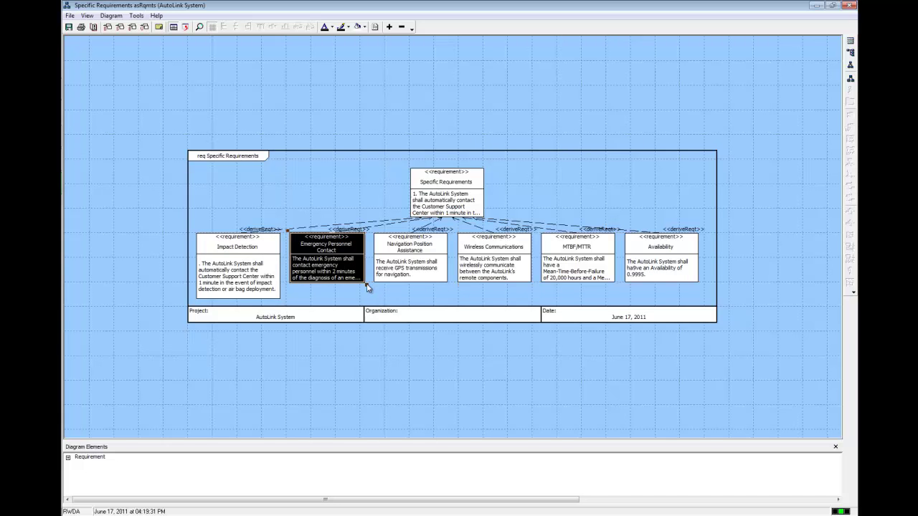
{"action": "left_click_drag", "start_coordinate": [367, 285], "coordinate": [372, 300]}
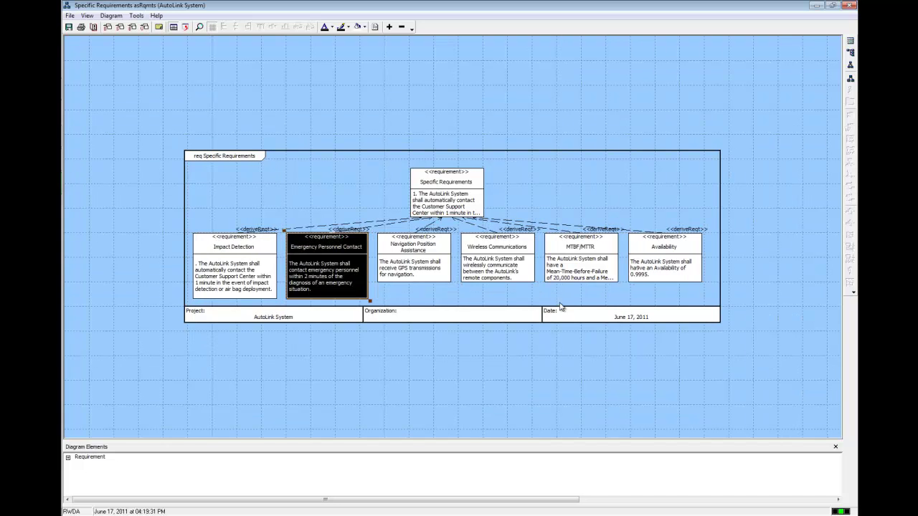
{"action": "left_click", "coordinate": [613, 278]}
{"action": "left_click", "coordinate": [622, 285]}
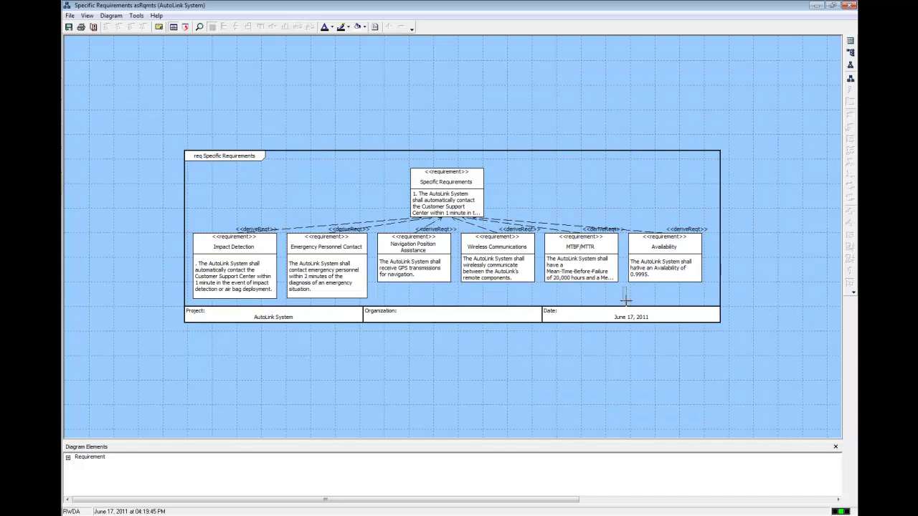
Step: Lengthen the MTBF/MTTR box and move the Availability box to the right
{"action": "left_click", "coordinate": [615, 279]}
{"action": "left_click_drag", "start_coordinate": [621, 287], "coordinate": [625, 302]}
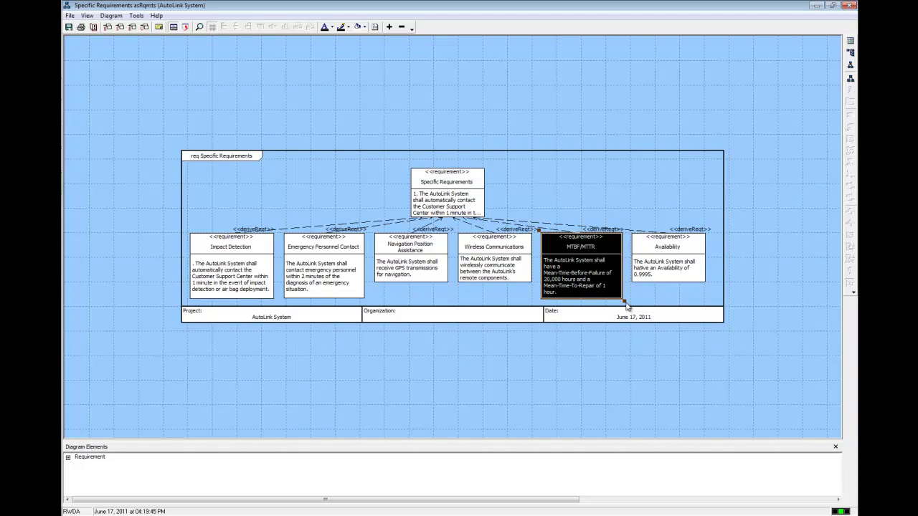
{"action": "left_click", "coordinate": [647, 278]}
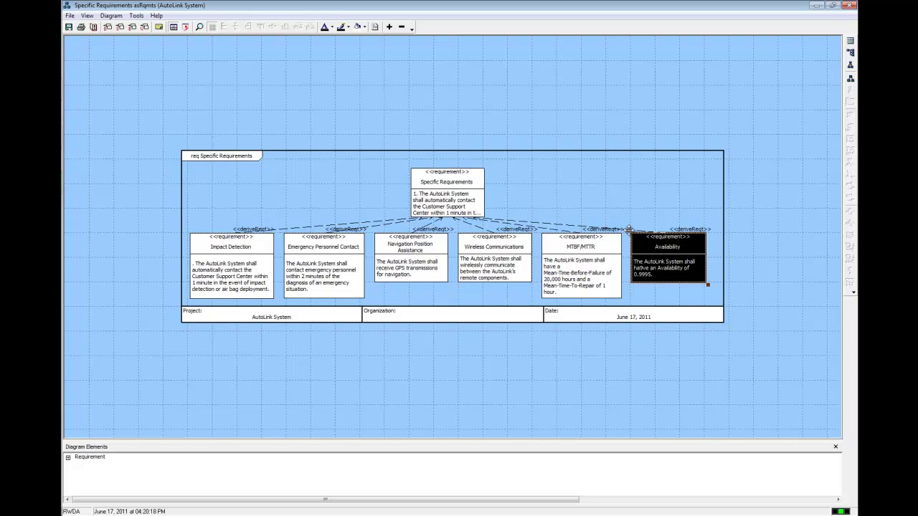
{"action": "mouse_move", "coordinate": [628, 229]}
{"action": "left_mouse_down"}
{"action": "mouse_move", "coordinate": [652, 205]}
{"action": "mouse_move", "coordinate": [678, 207]}
{"action": "left_mouse_up"}
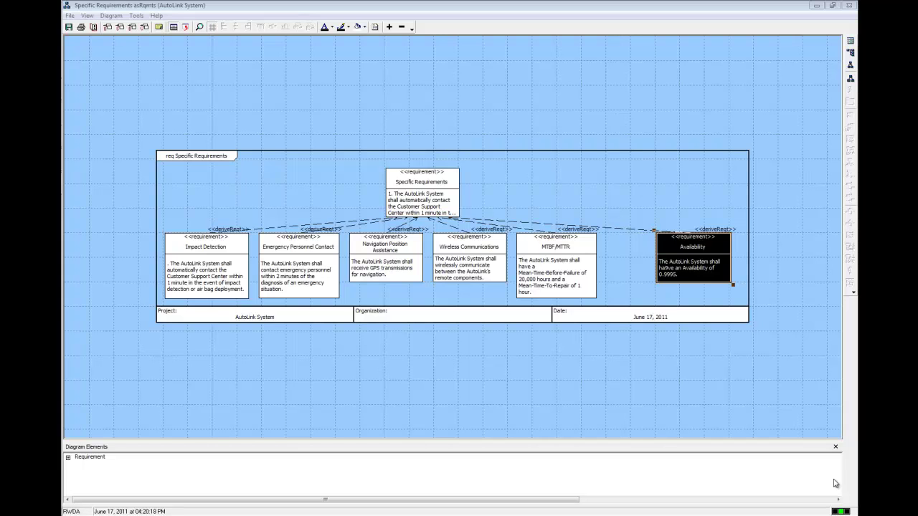
Step: Close the diagram and select the AutoLink System Requirements Document in the Document list
{"action": "left_click", "coordinate": [849, 6]}
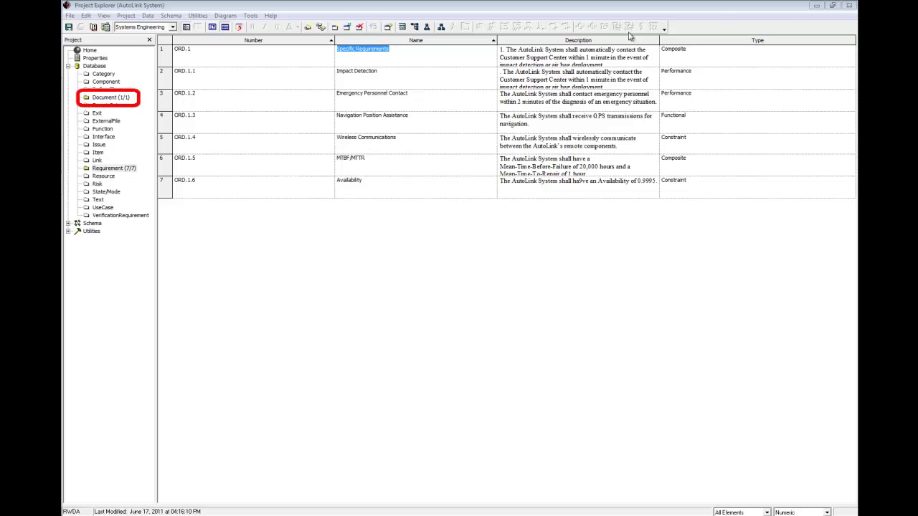
{"action": "left_click", "coordinate": [101, 98]}
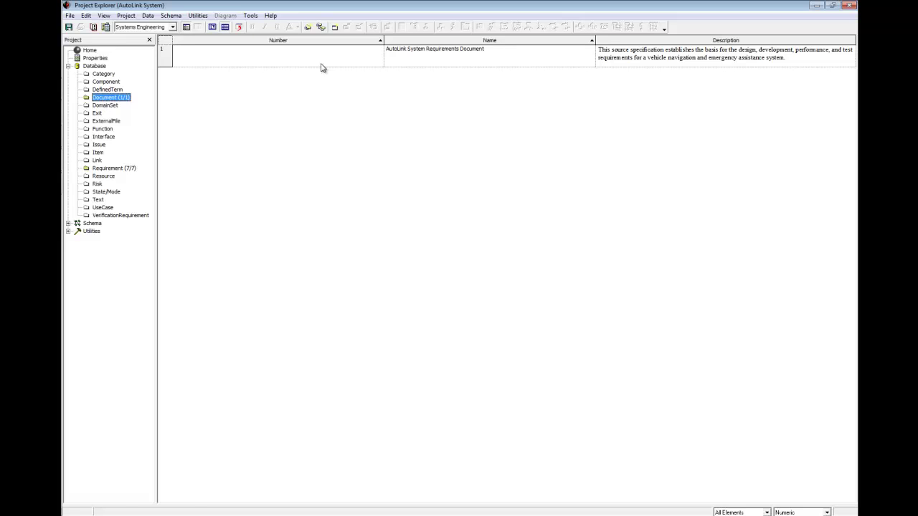
{"action": "left_click", "coordinate": [422, 62]}
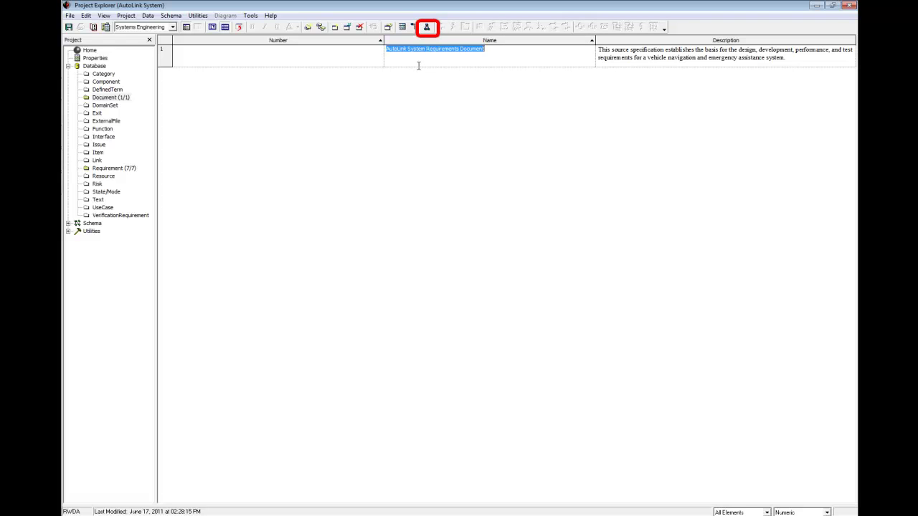
Step: Generate a hierarchy diagram for the document using the Traceability definition
{"action": "left_click", "coordinate": [426, 27]}
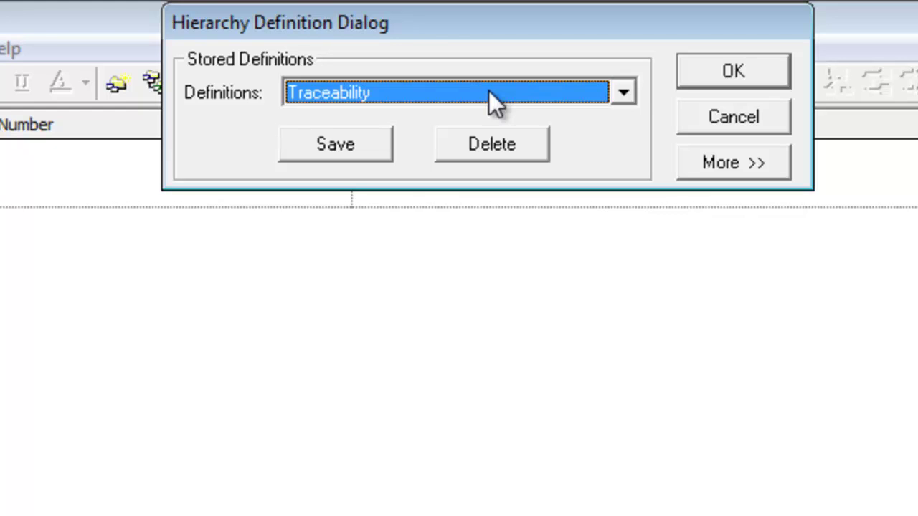
{"action": "left_click", "coordinate": [628, 93]}
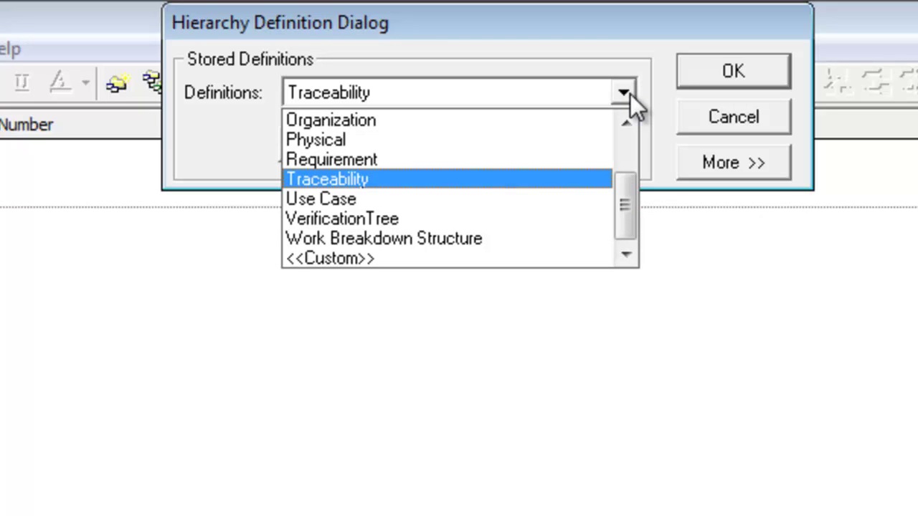
{"action": "left_click", "coordinate": [630, 94]}
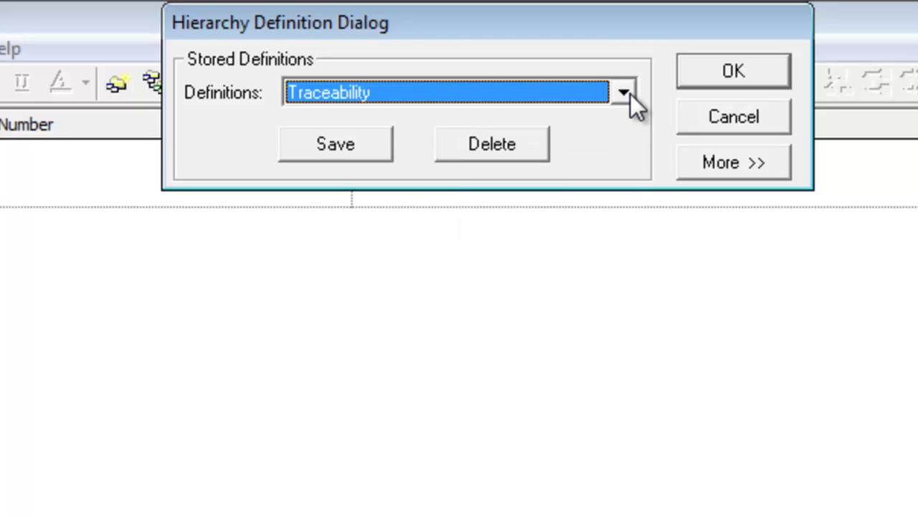
{"action": "left_click", "coordinate": [780, 74]}
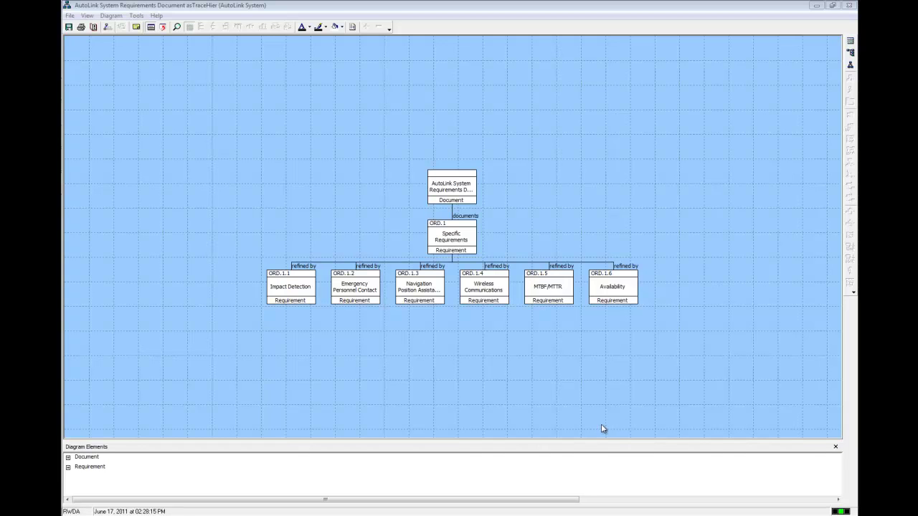
Step: Select the MTBF/MTTR (ORD.1.5) box in the hierarchy diagram to bring up its property sheet
{"action": "left_click", "coordinate": [545, 289]}
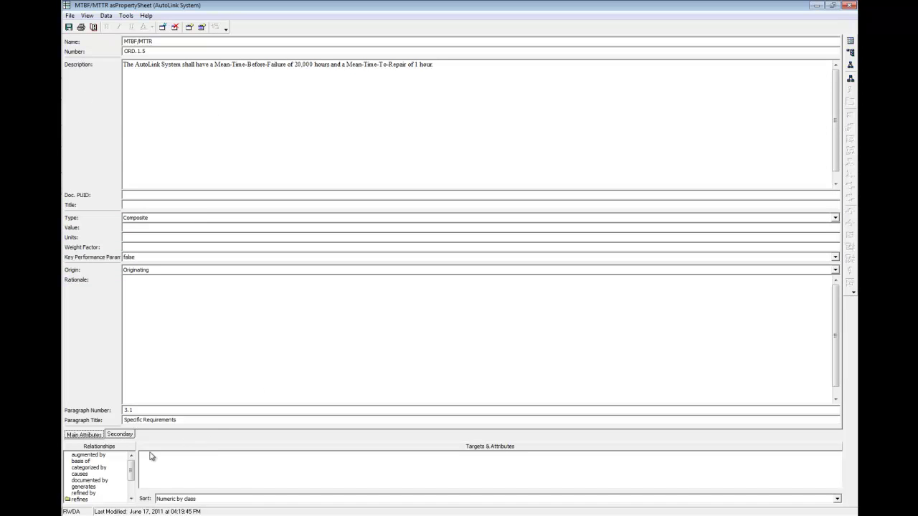
Step: Add new requirements named MTBF and MTTR as refined-by targets of MTBF/MTTR
{"action": "double_click", "coordinate": [89, 493]}
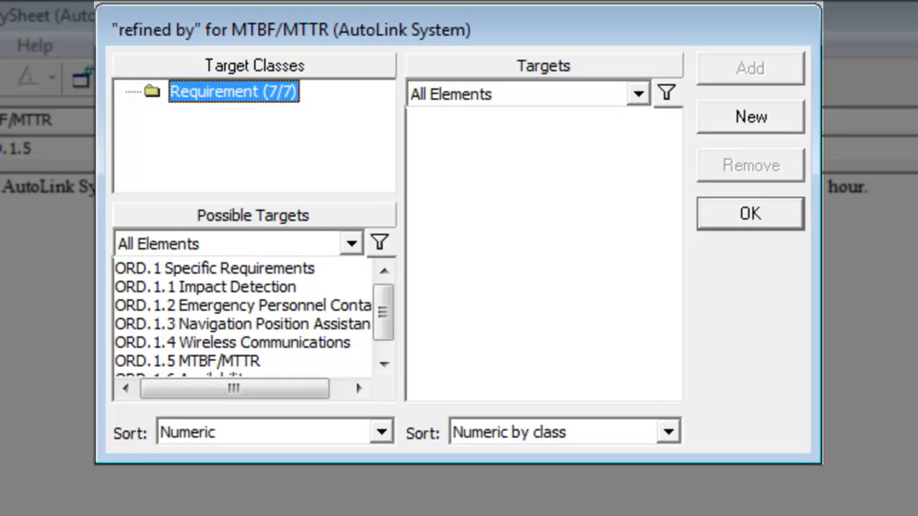
{"action": "double_click", "coordinate": [258, 96]}
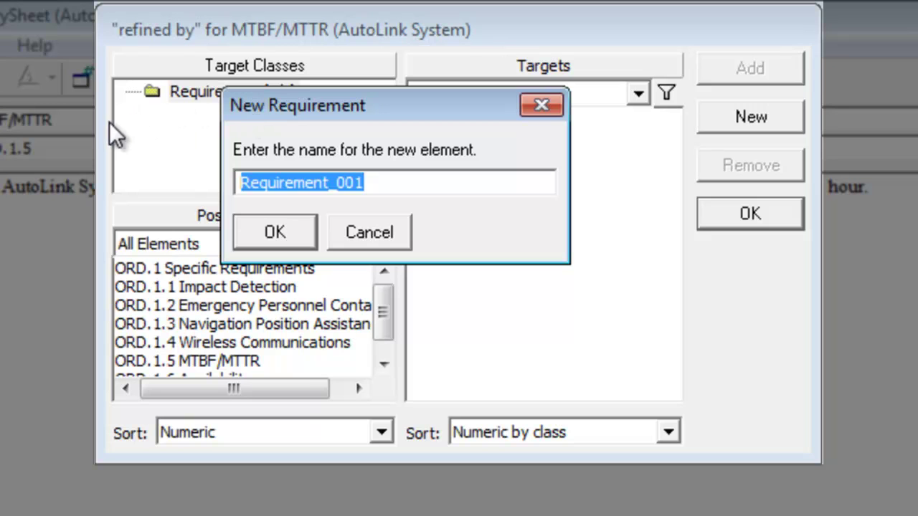
{"action": "type", "text": "MTBF"}
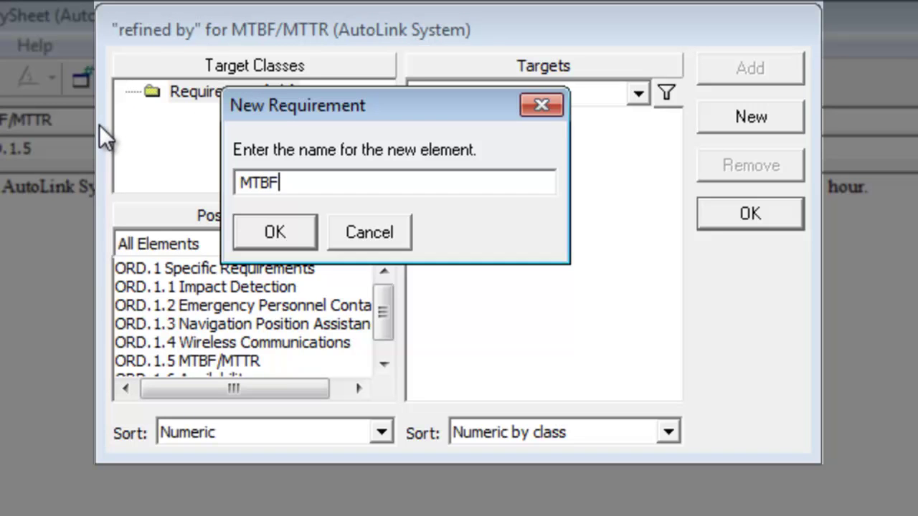
{"action": "key", "text": "Return"}
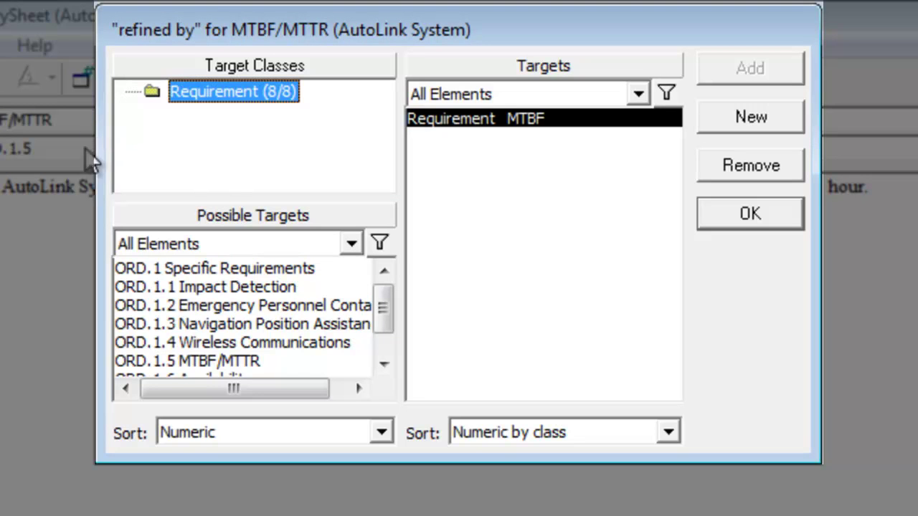
{"action": "double_click", "coordinate": [218, 96]}
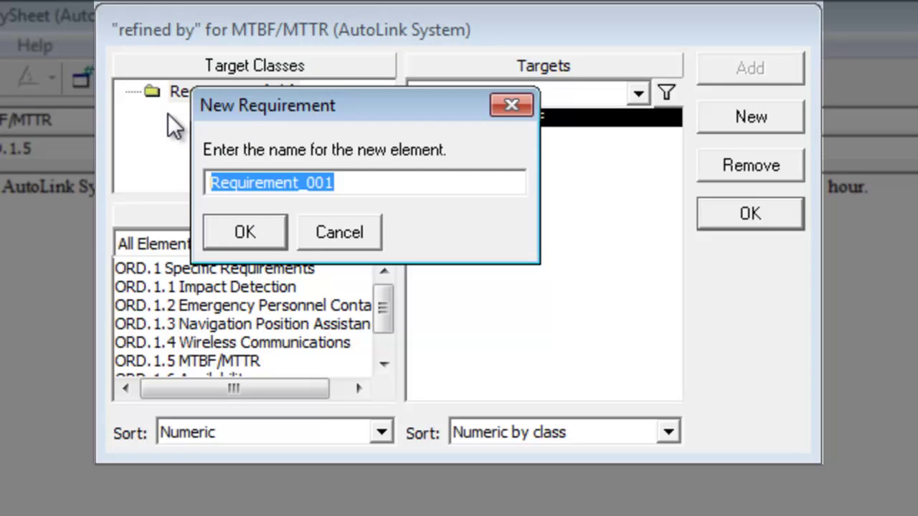
{"action": "type", "text": "MTTR"}
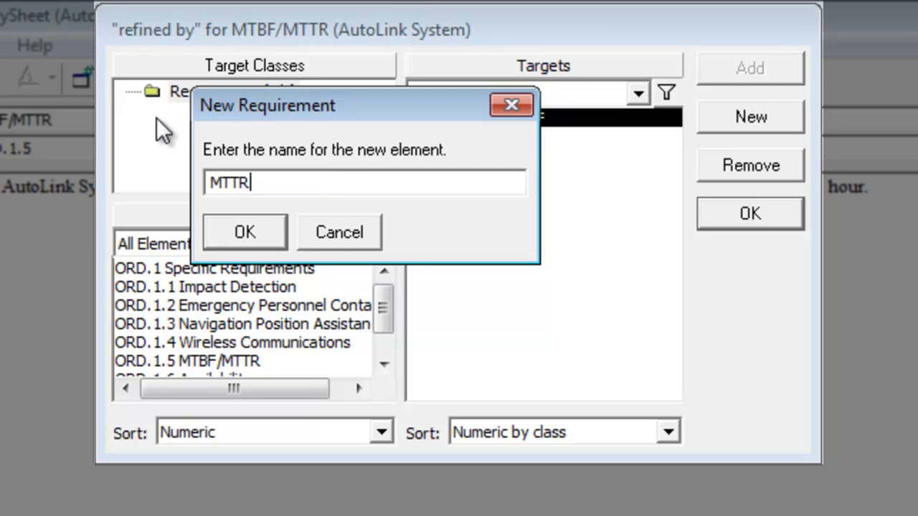
{"action": "key", "text": "Return"}
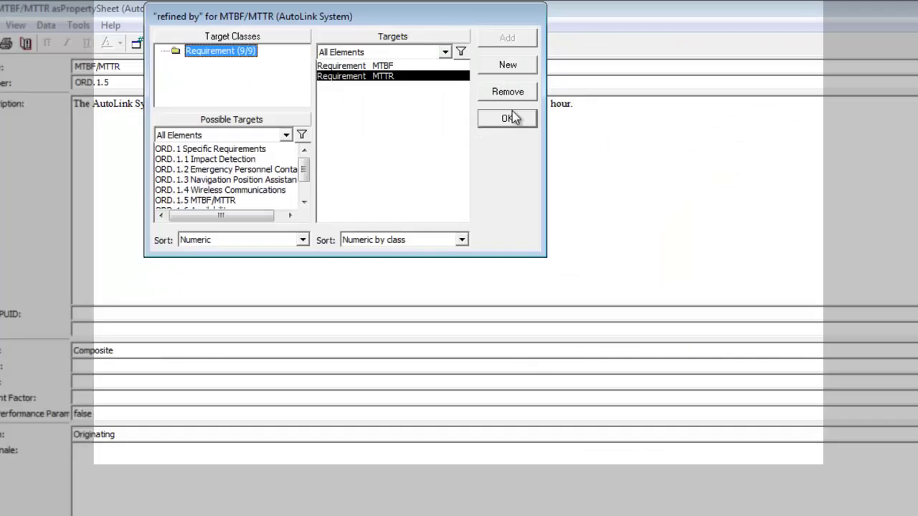
{"action": "left_click", "coordinate": [509, 116]}
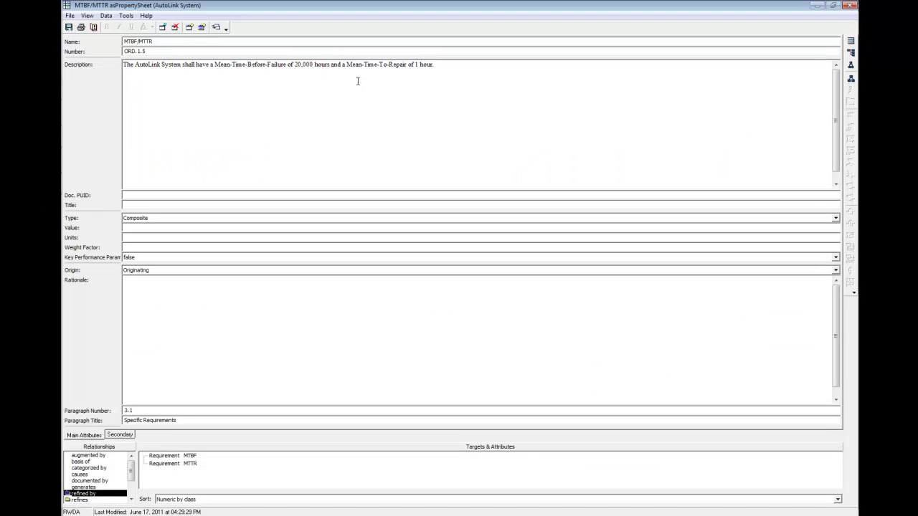
Step: Close the property sheet and increase the diagram's levels so MTBF and MTTR appear under ORD.1.5
{"action": "left_click", "coordinate": [850, 5]}
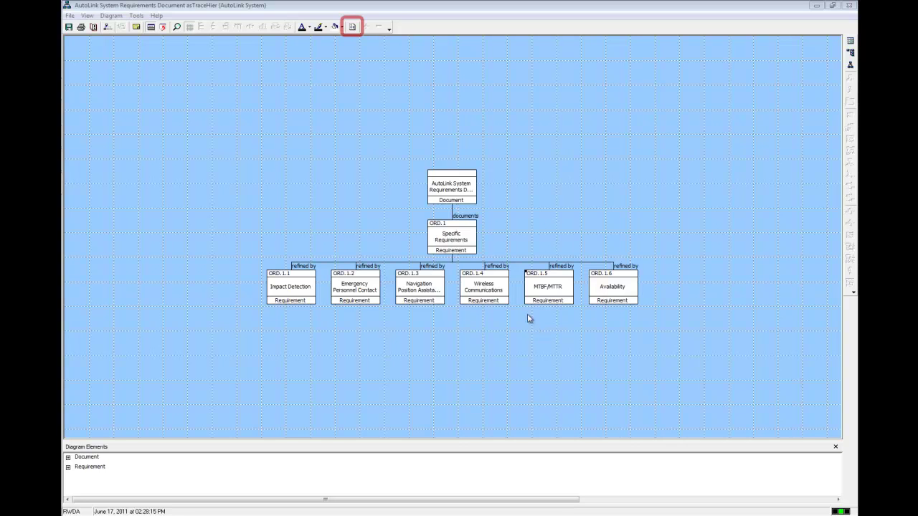
{"action": "left_click", "coordinate": [351, 29]}
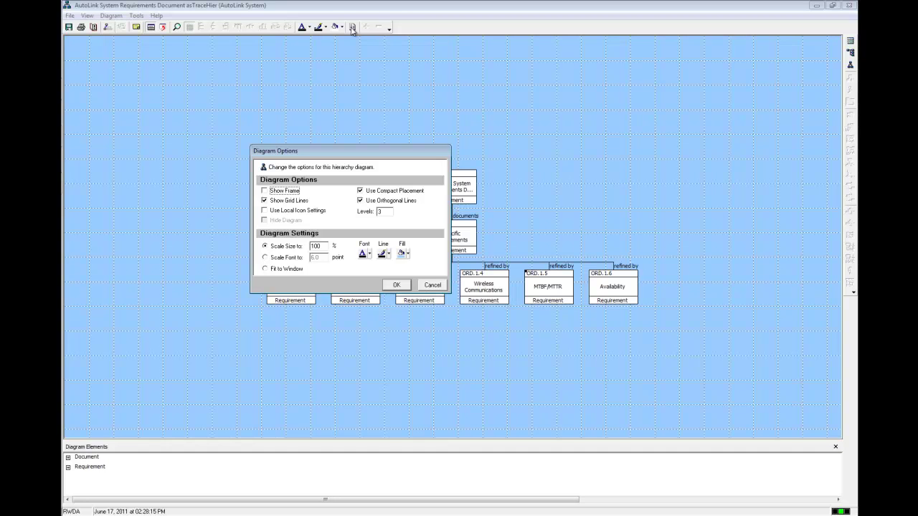
{"action": "left_click", "coordinate": [390, 213]}
{"action": "key", "text": "Return"}
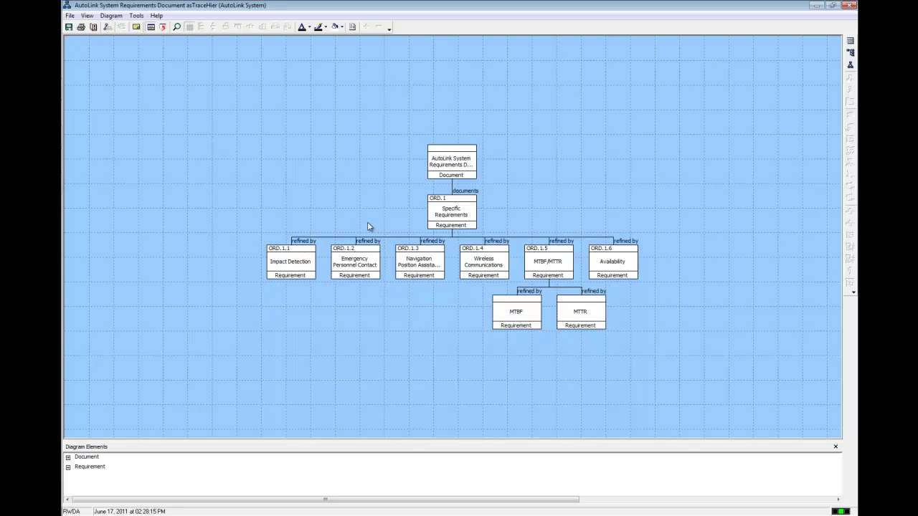
Step: Collapse MTBF/MTTR and re-expand it by one level to refresh its children
{"action": "left_click", "coordinate": [543, 262]}
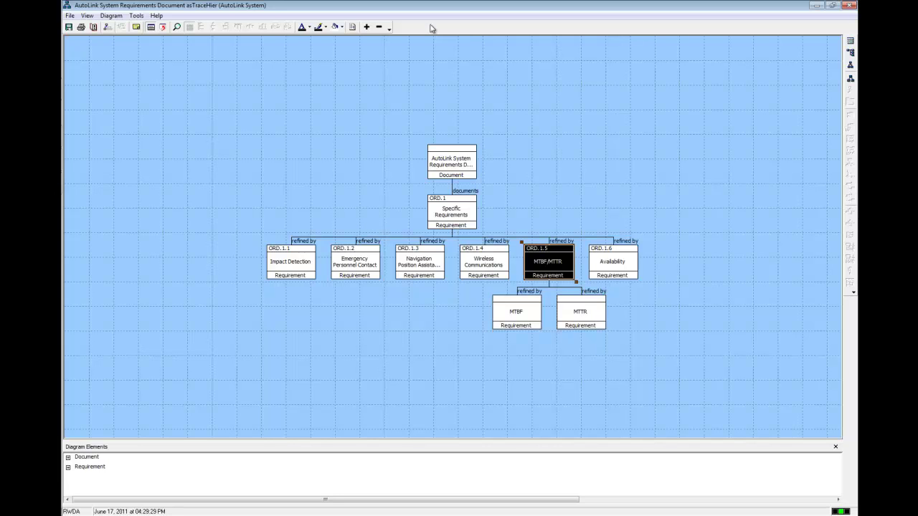
{"action": "left_click", "coordinate": [379, 26]}
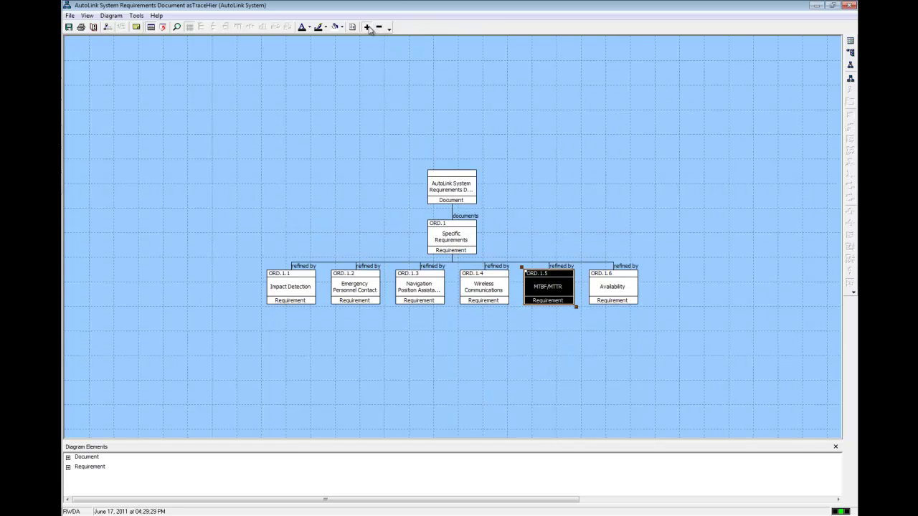
{"action": "left_click", "coordinate": [367, 27]}
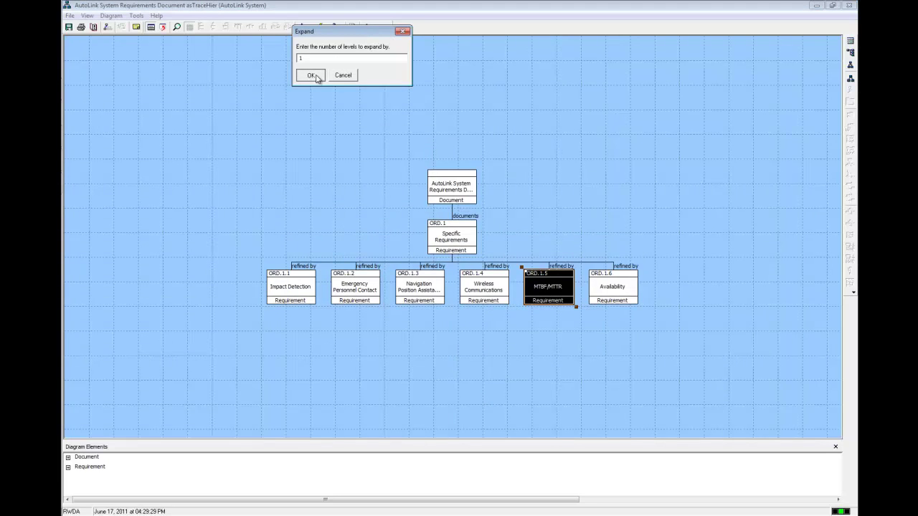
{"action": "left_click", "coordinate": [315, 77]}
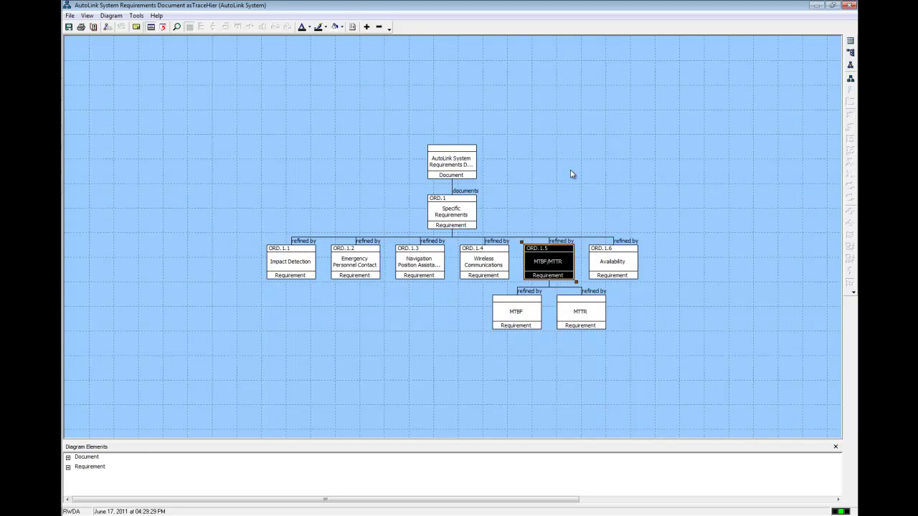
Step: Renumber ORD.1.5's children as ORD.1.5.1 MTBF and ORD.1.5.2 MTTR, then close the diagram
{"action": "right_click", "coordinate": [545, 264]}
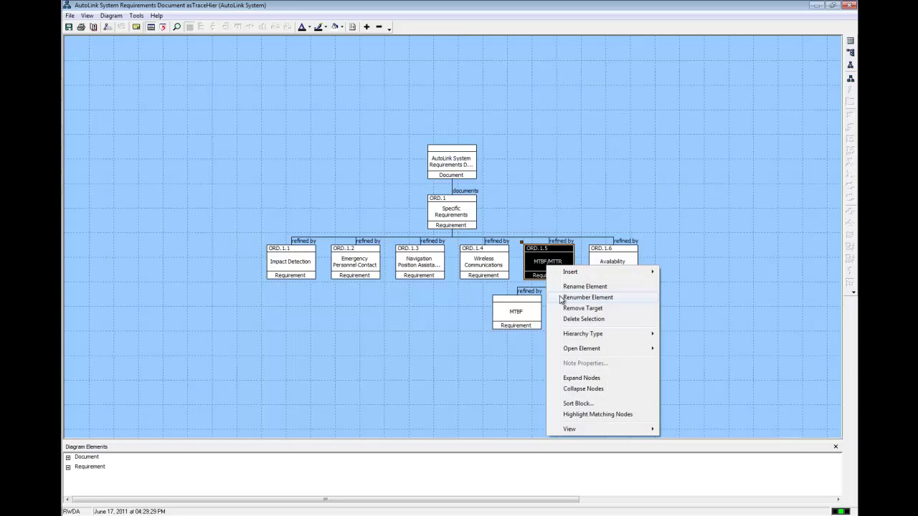
{"action": "left_click", "coordinate": [561, 298]}
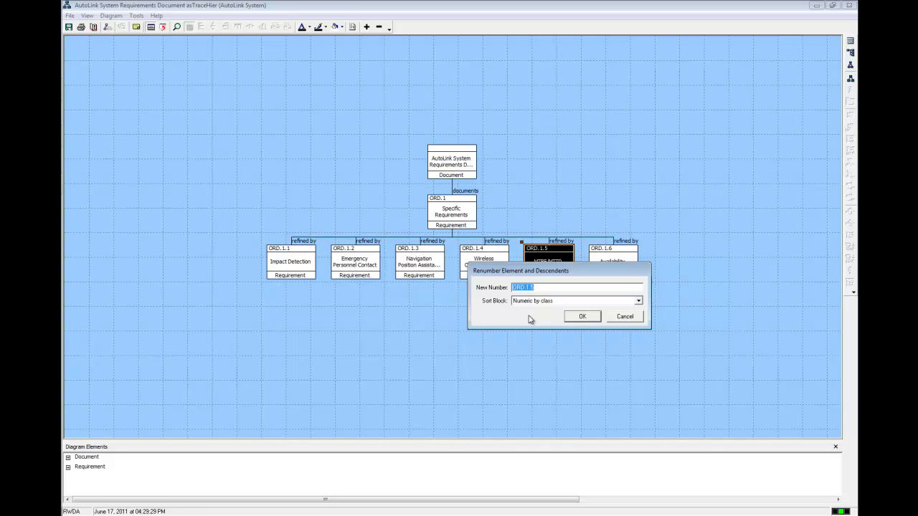
{"action": "left_click", "coordinate": [581, 317]}
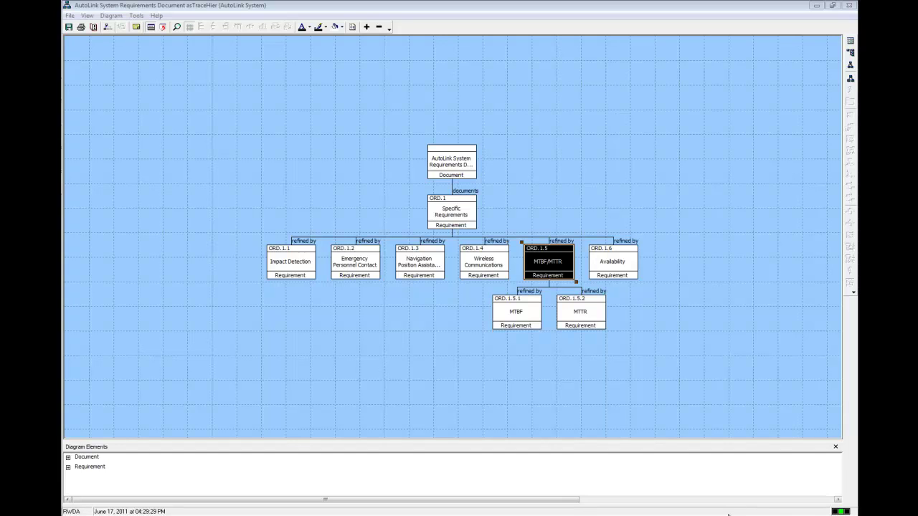
{"action": "left_click", "coordinate": [848, 6]}
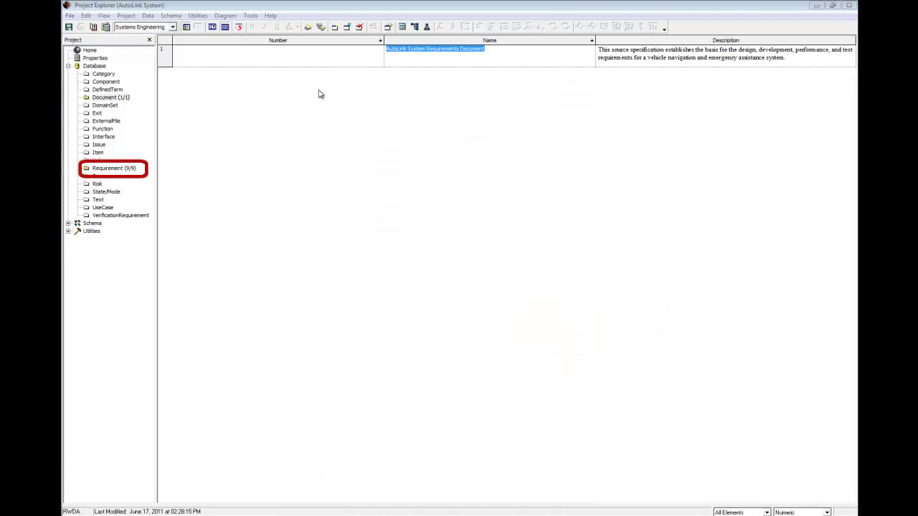
Step: Show the Requirement (9/9) folder's table with all nine requirements
{"action": "left_click", "coordinate": [115, 169]}
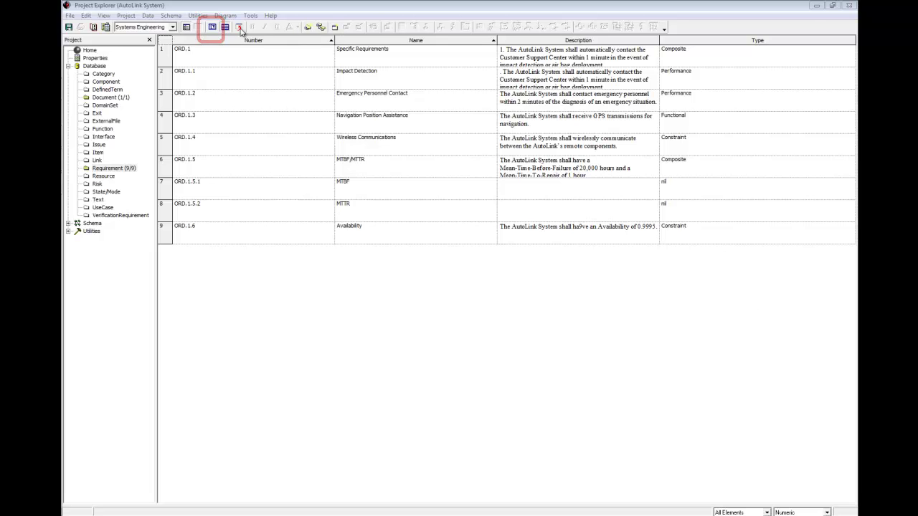
Step: In the element list view, create a new Issue named 'System Availability'
{"action": "left_click", "coordinate": [214, 27]}
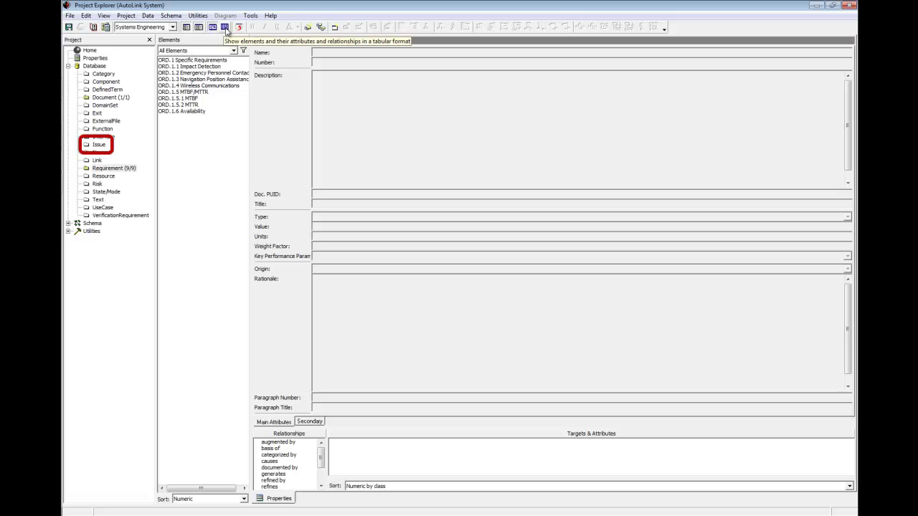
{"action": "left_click", "coordinate": [96, 146]}
{"action": "key", "text": "ctrl+n"}
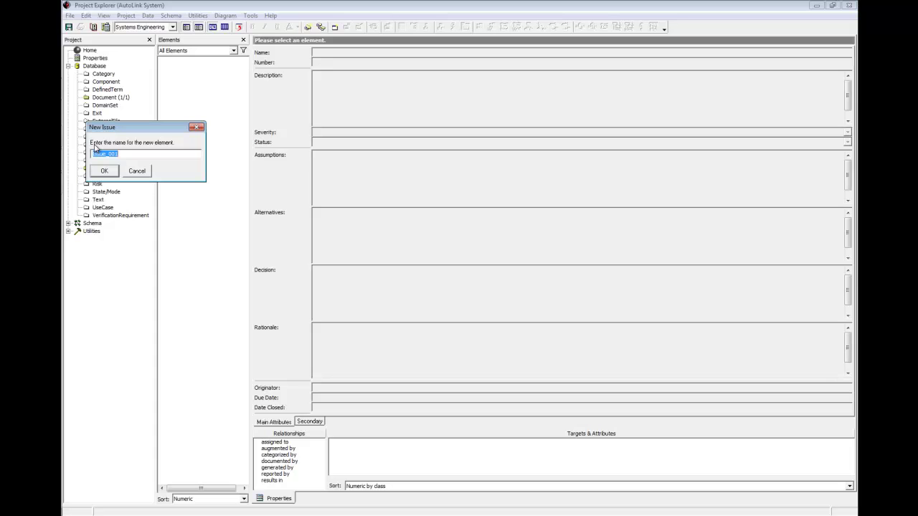
{"action": "type", "text": "System Avi"}
{"action": "key", "text": "BackSpace"}
{"action": "type", "text": "ailabi"}
{"action": "type", "text": "lity"}
{"action": "key", "text": "Return"}
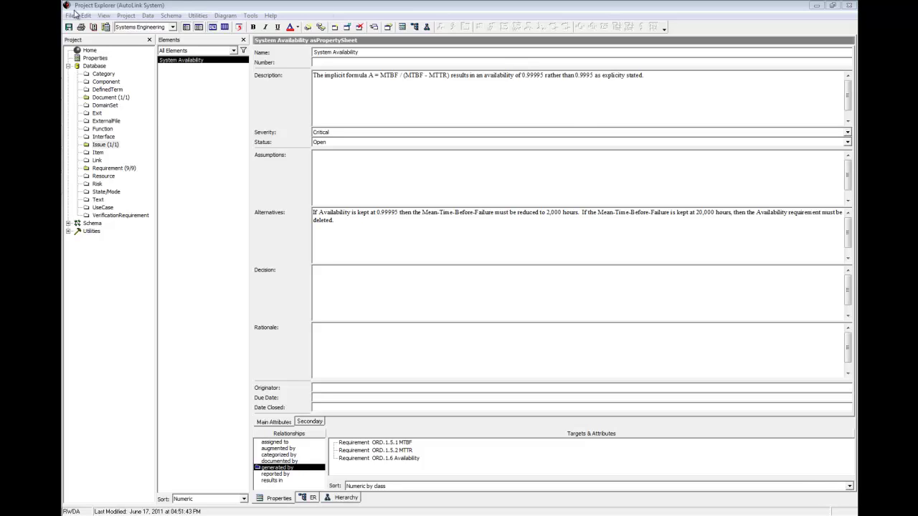
Step: Save the repository with File > Save Repository and confirm with Yes
{"action": "left_click", "coordinate": [72, 15]}
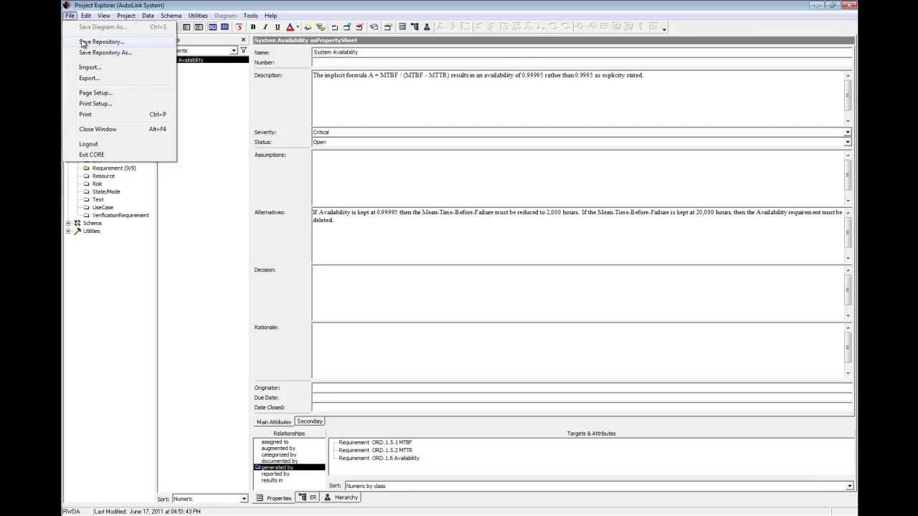
{"action": "left_click", "coordinate": [82, 42]}
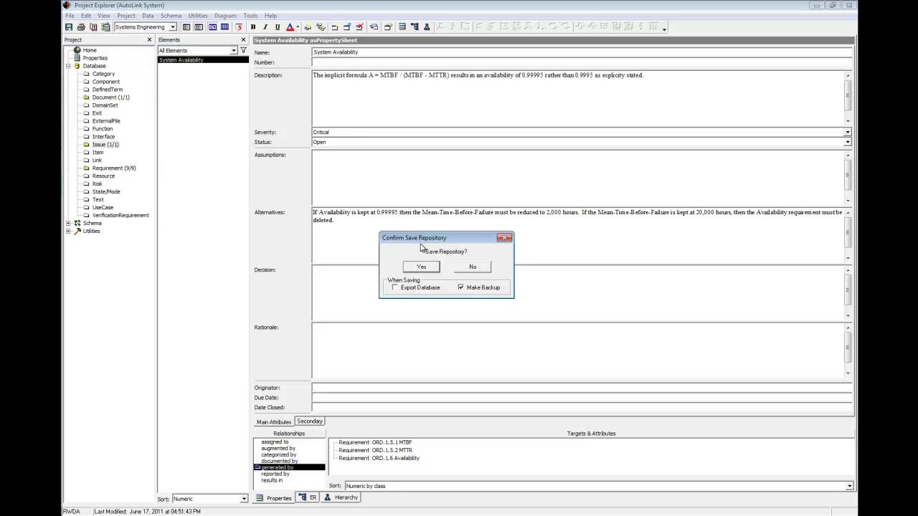
{"action": "left_click", "coordinate": [431, 269]}
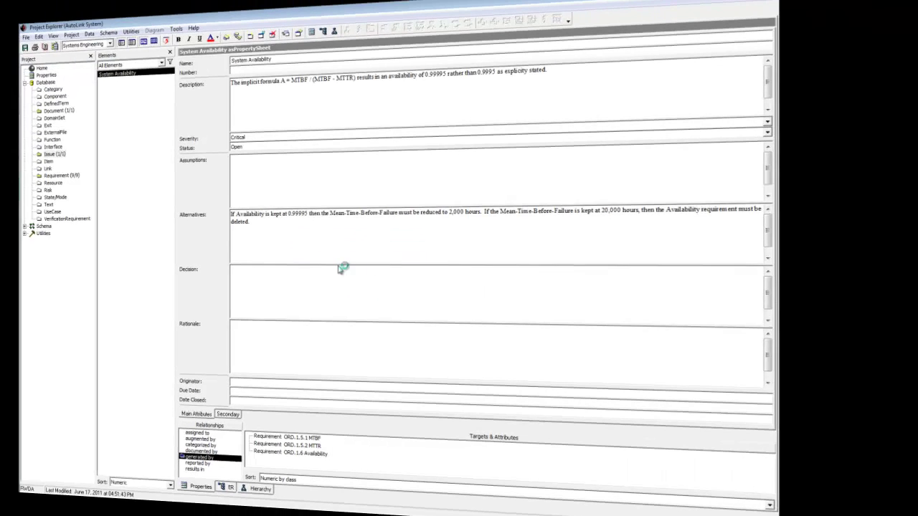